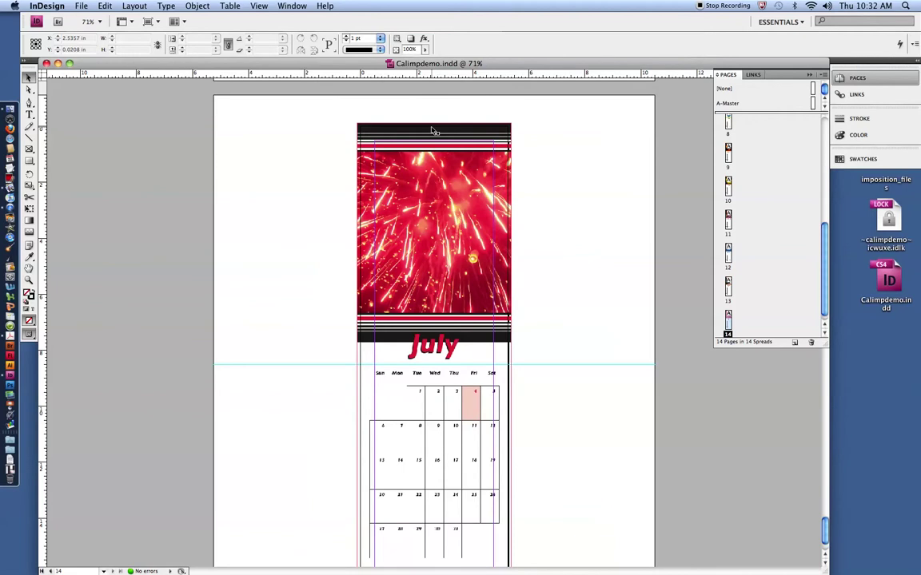
- Leave the July page and go to page 1, the 2008 calendar cover, via the Pages panel
scroll(423, 128, down, 2)
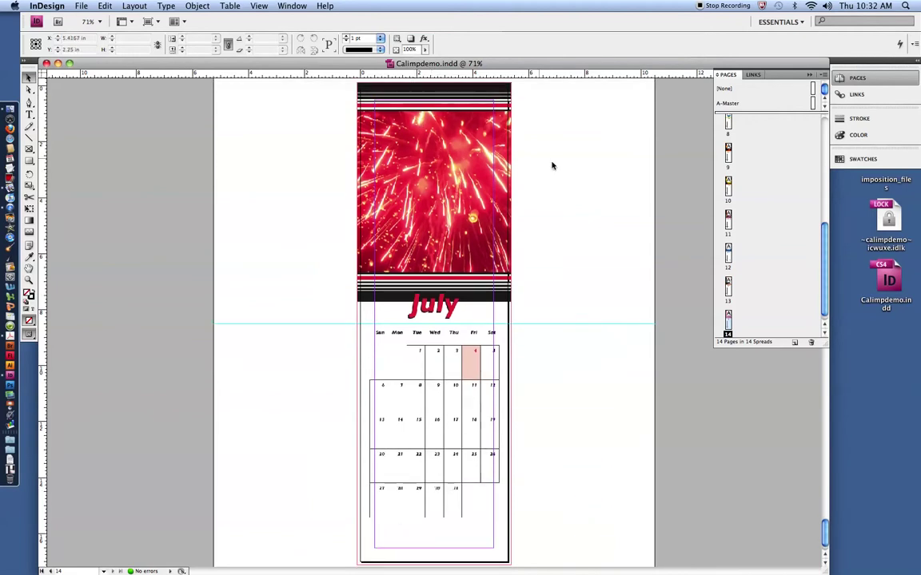
scroll(759, 199, up, 5)
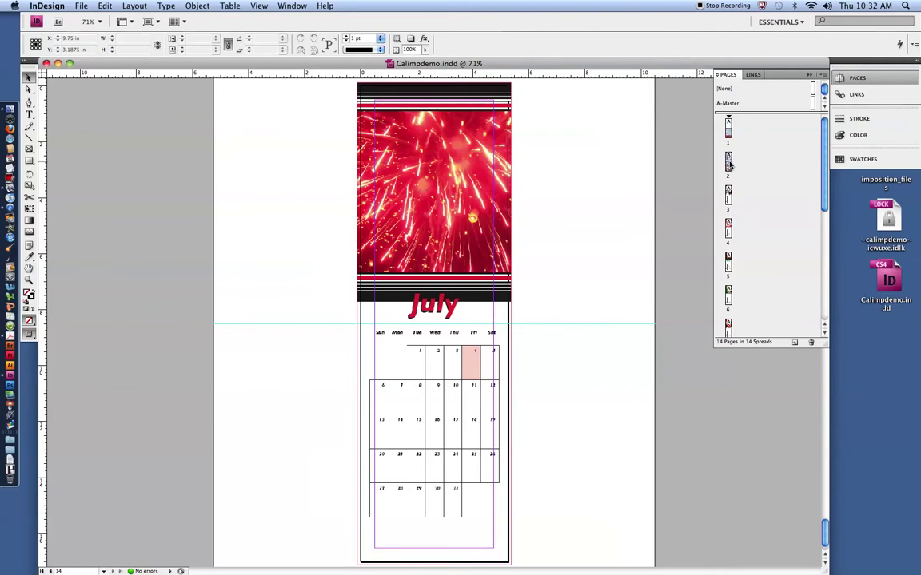
double_click(728, 163)
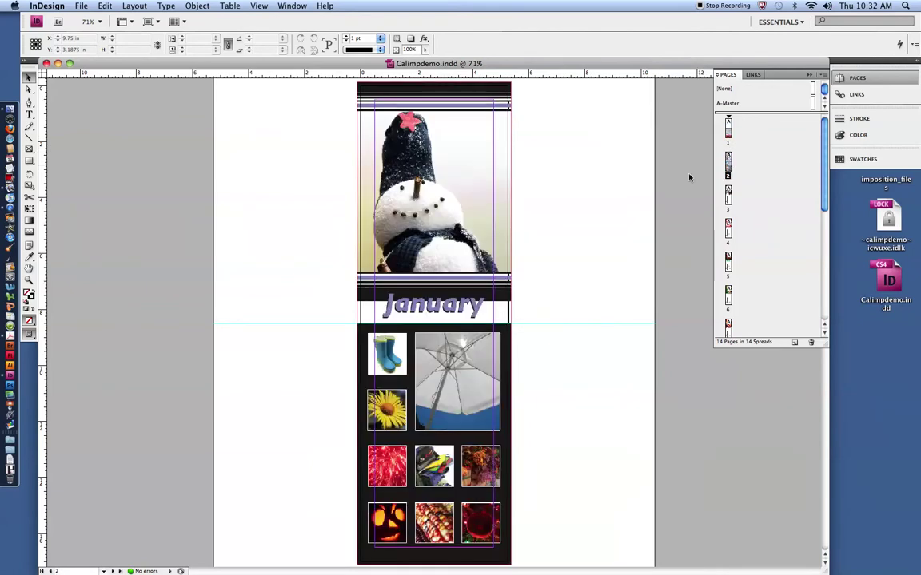
double_click(728, 128)
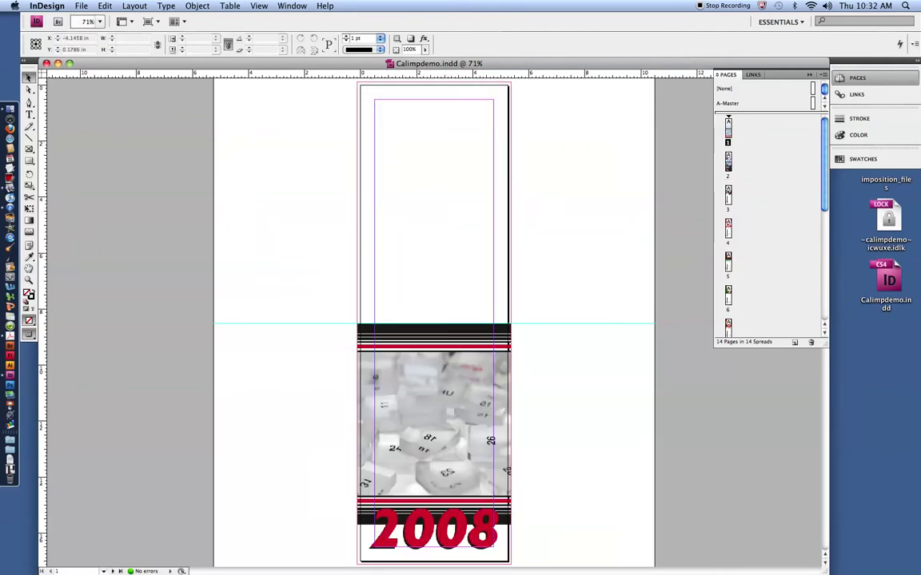
click(81, 6)
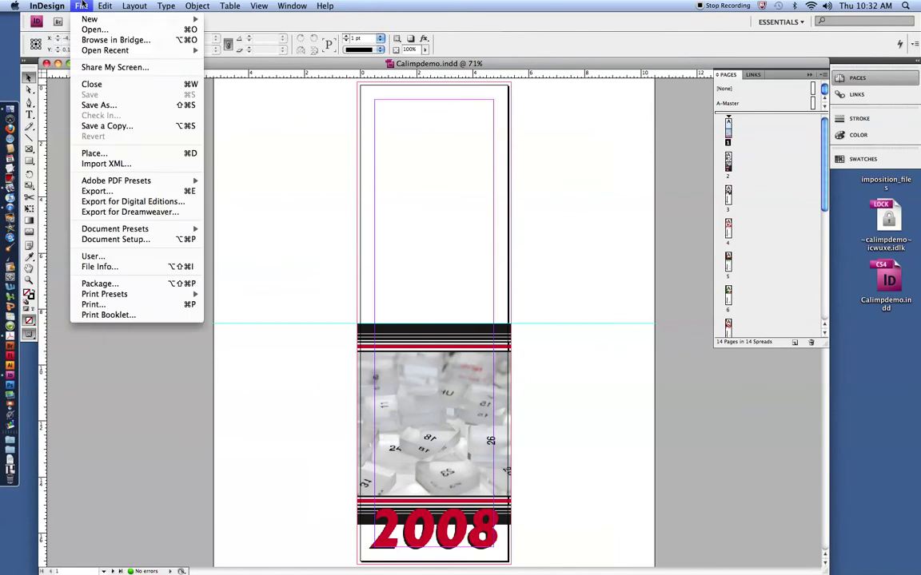
- Change the document page width from 5.25 in to 10.75 in, keeping the 17 in height
click(108, 238)
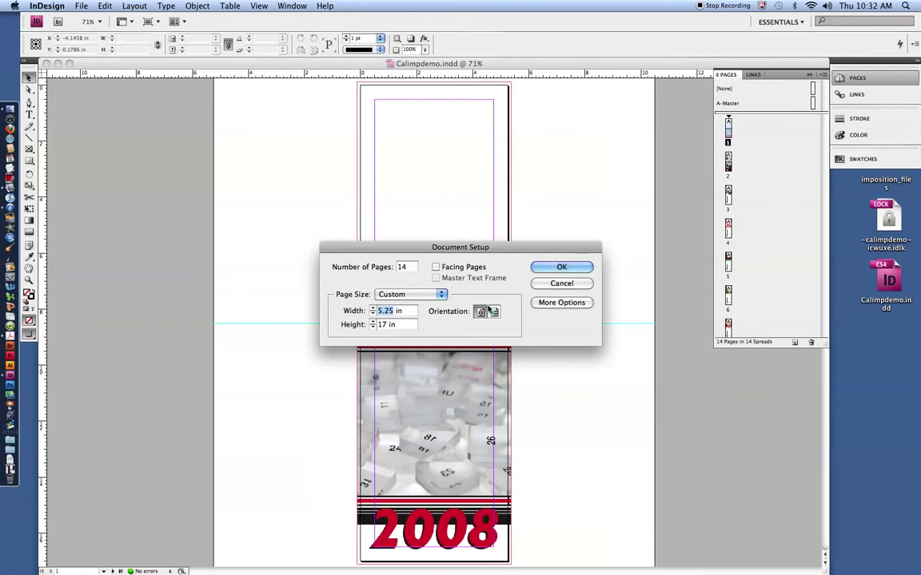
text(10.75)
click(559, 269)
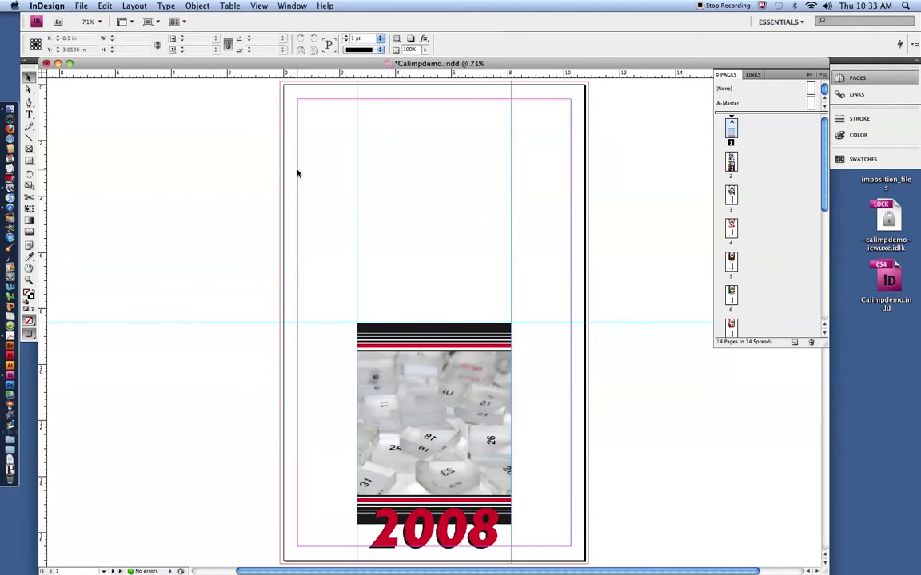
- Drag the 2008 cover artwork to the page's left edge
scroll(478, 254, down, 5)
scroll(478, 253, left, 1)
scroll(479, 251, up, 5)
drag(458, 324, 392, 374)
scroll(474, 370, up, 2)
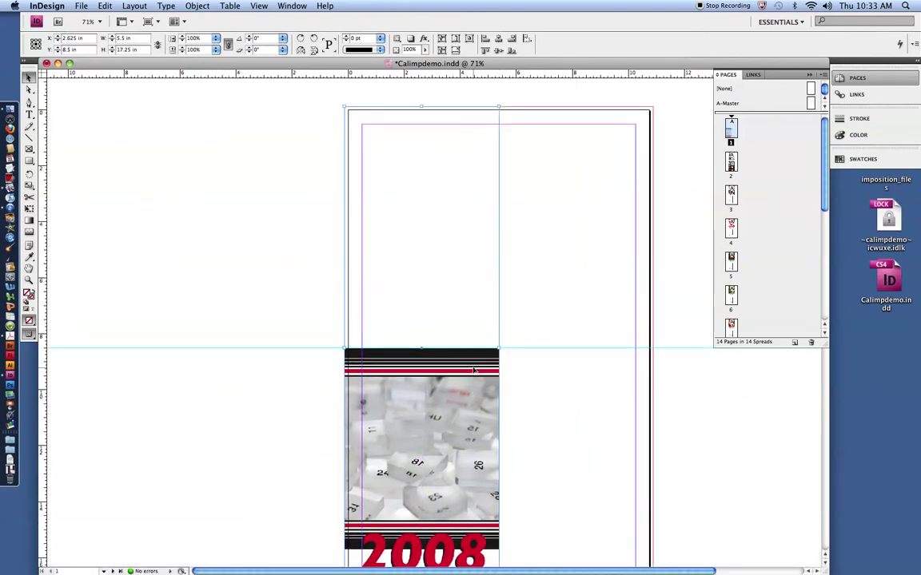
scroll(304, 336, down, 10)
- Move the January and February artwork to the left edge of their pages
click(514, 534)
scroll(513, 533, down, 3)
drag(492, 469, 411, 464)
scroll(407, 456, down, 10)
scroll(400, 432, down, 3)
drag(352, 374, 452, 481)
scroll(479, 479, down, 5)
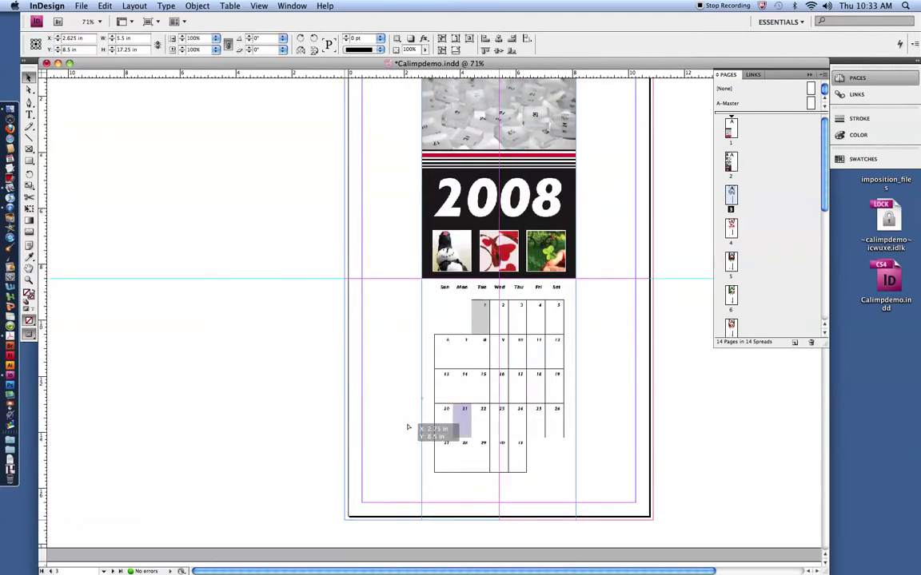
scroll(409, 430, down, 10)
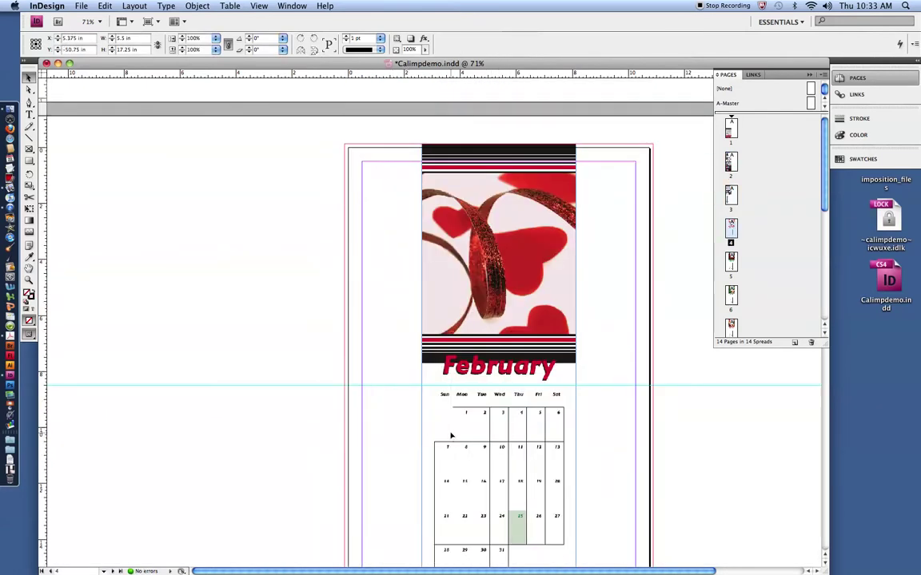
click(451, 436)
drag(469, 445, 391, 446)
scroll(391, 445, down, 10)
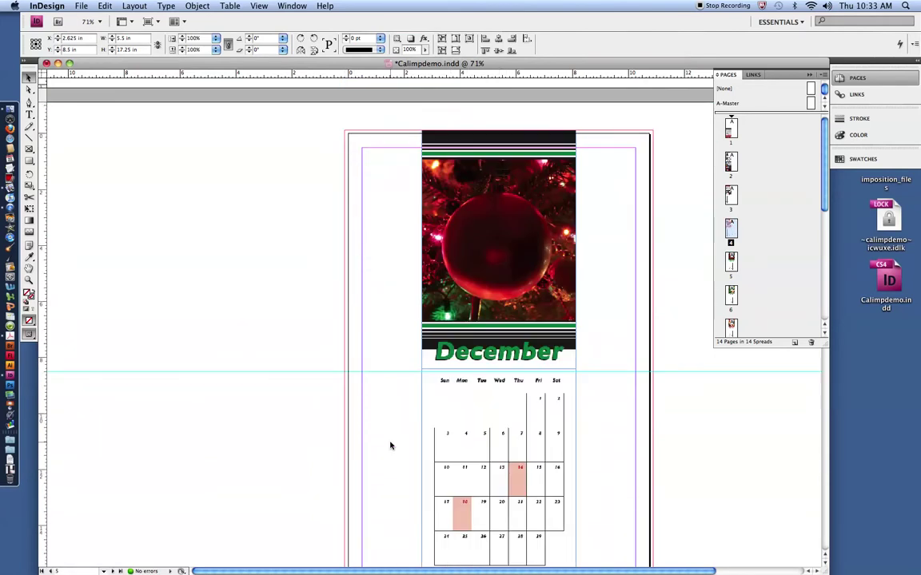
- Trim the top of the December calendar frame slightly and move the December artwork left
click(485, 414)
scroll(485, 413, down, 5)
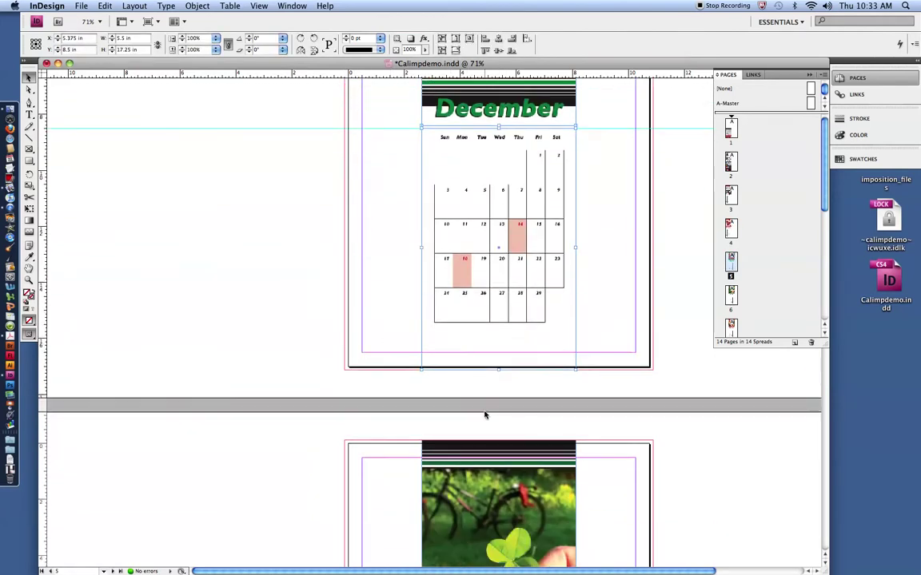
scroll(489, 409, up, 4)
click(623, 356)
click(501, 337)
click(514, 365)
drag(498, 327, 498, 330)
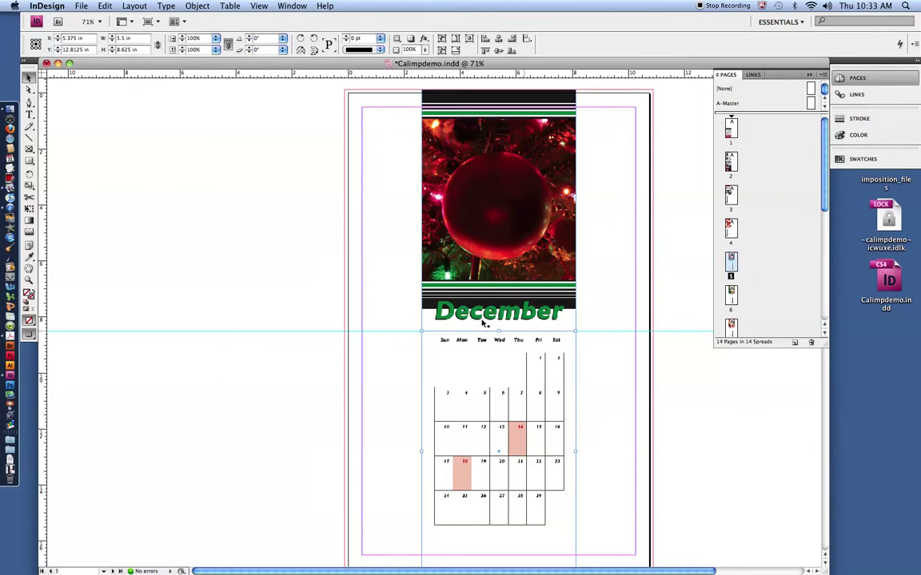
drag(427, 372, 483, 472)
- Shift the November, April, October and May artwork to the left edge with Alt+Cmd+3
scroll(411, 371, down, 10)
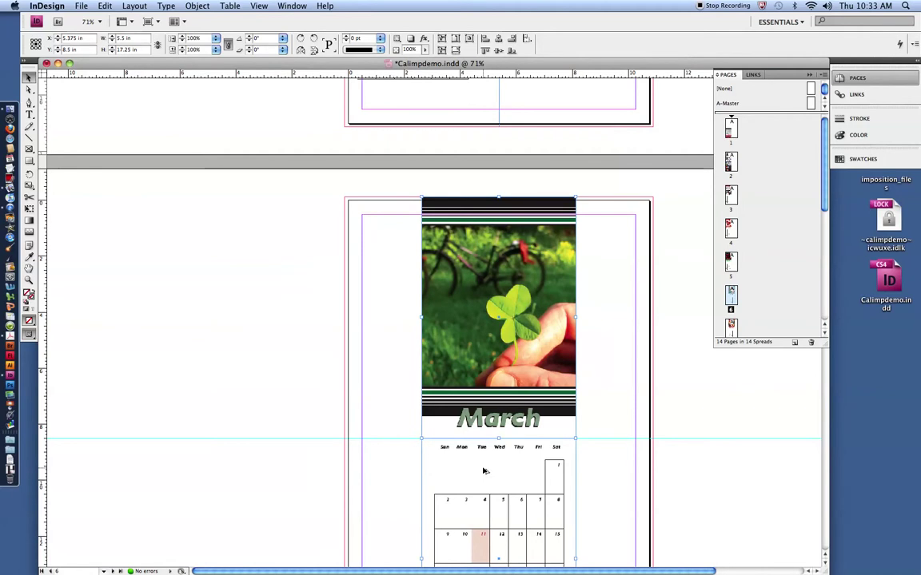
scroll(483, 472, down, 15)
click(414, 436)
key(alt+super+3)
scroll(422, 444, down, 10)
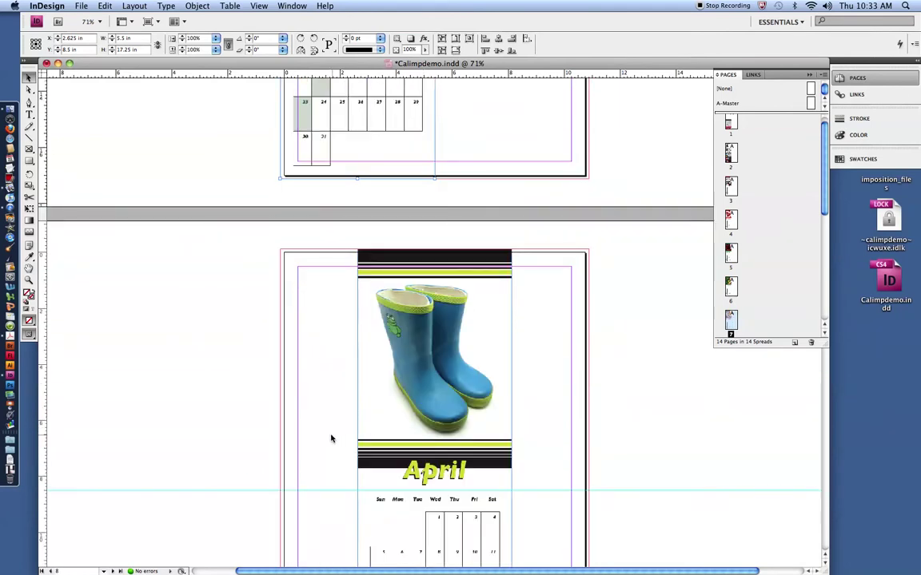
click(406, 515)
key(alt+super+3)
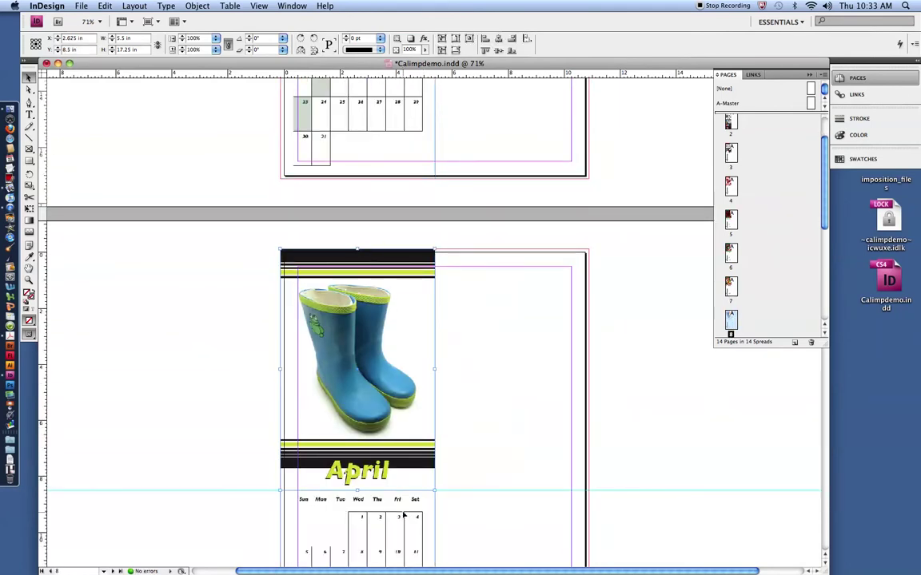
scroll(398, 517, down, 10)
click(441, 245)
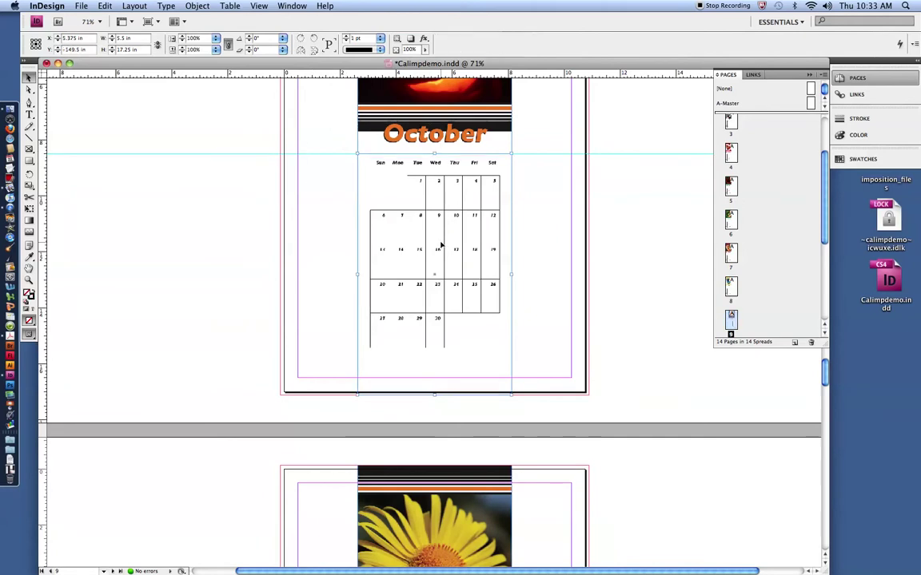
key(alt+super+3)
key(shift+Page_Down)
click(456, 299)
key(alt+super+3)
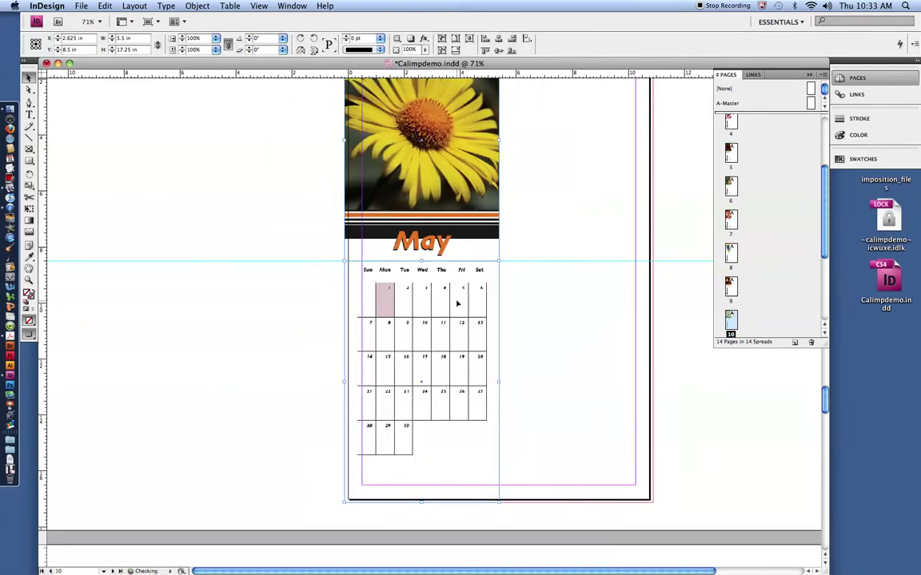
scroll(457, 305, down, 5)
- Shift the September, June, August and July artwork to the left edge
key(shift+Page_Down)
click(468, 397)
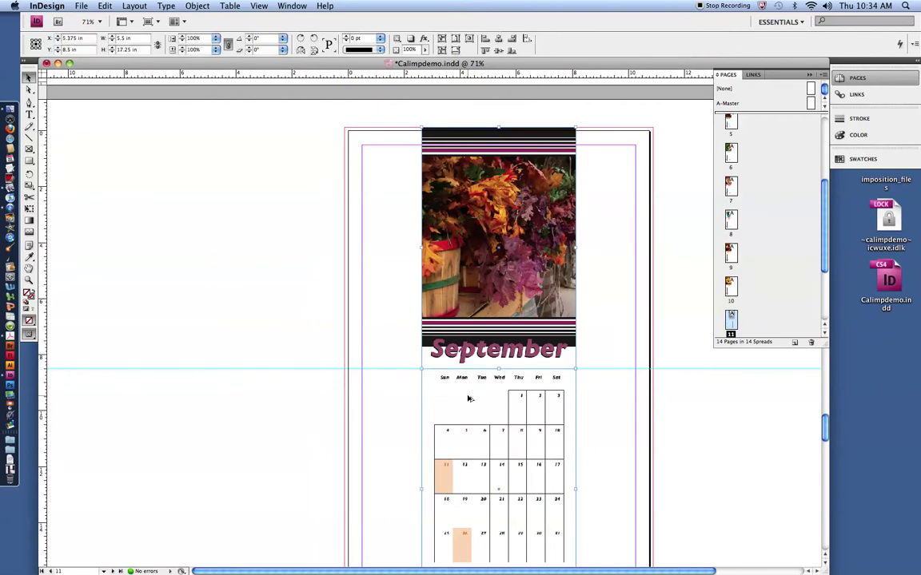
key(alt+super+3)
key(shift+Page_Down)
click(465, 437)
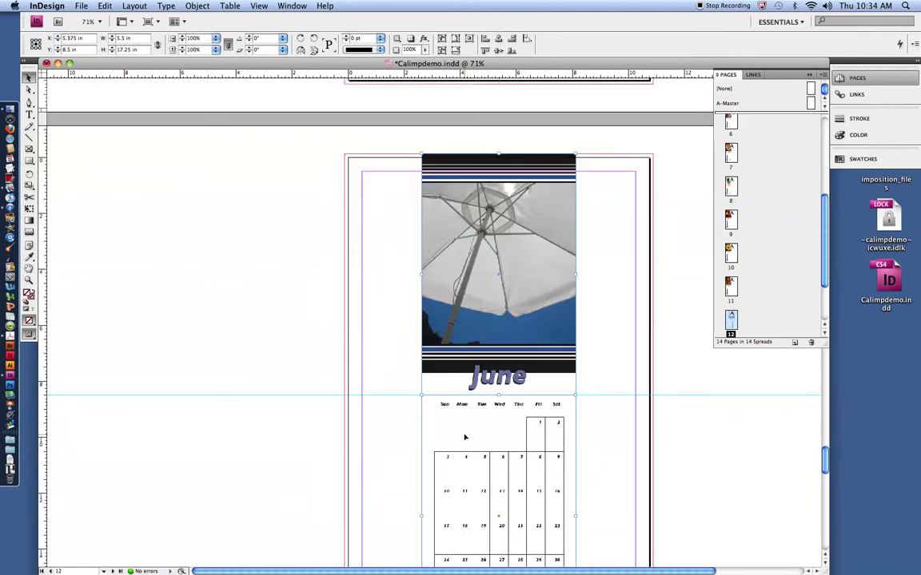
key(alt+super+3)
key(shift+Page_Down)
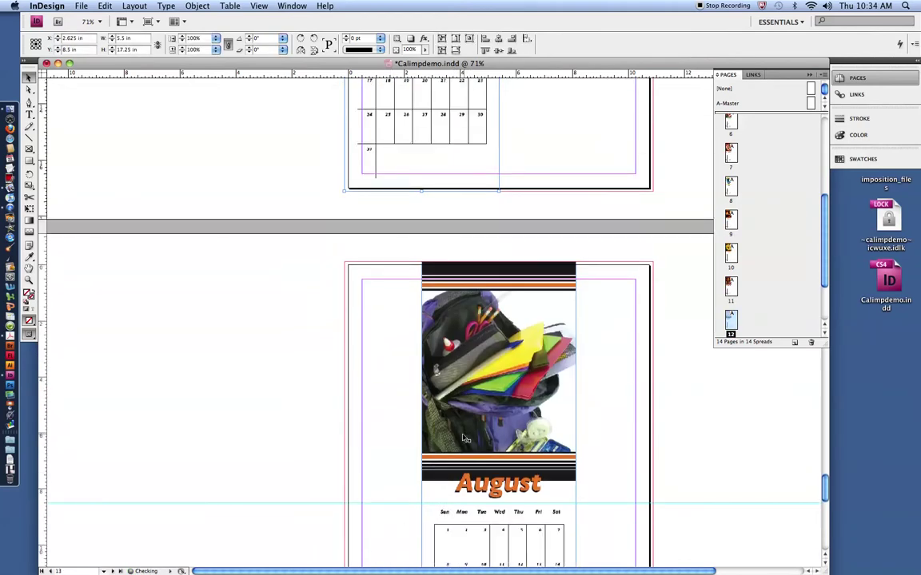
click(471, 533)
key(alt+super+3)
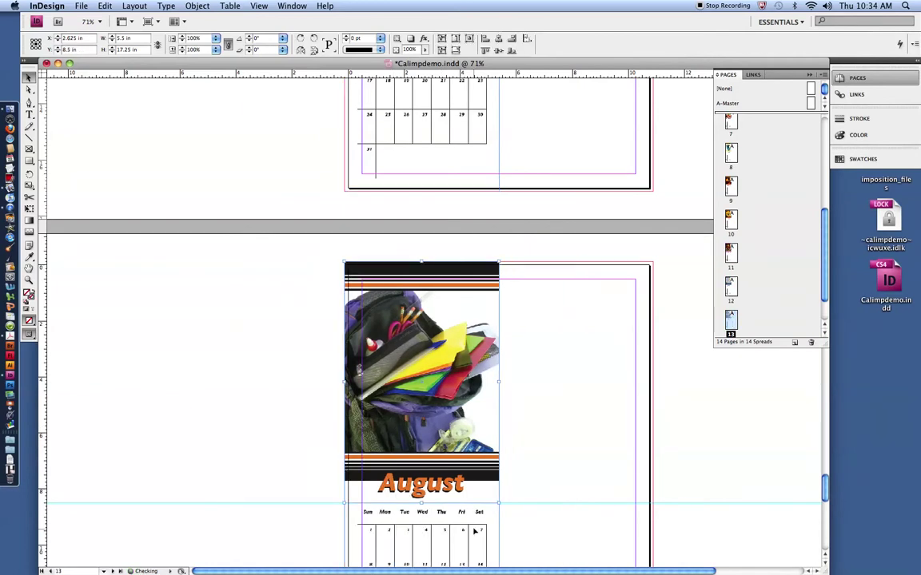
key(shift+Page_Down)
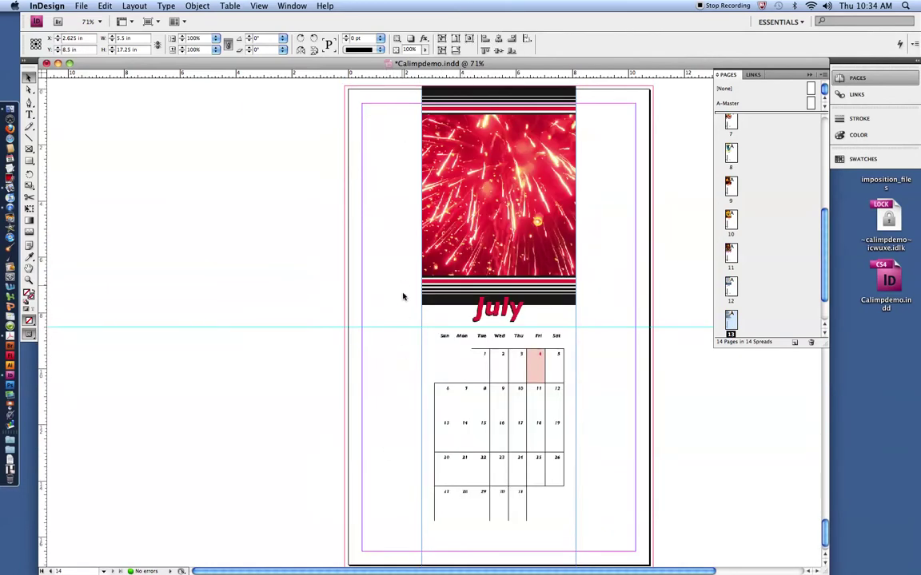
click(469, 381)
key(alt+super+3)
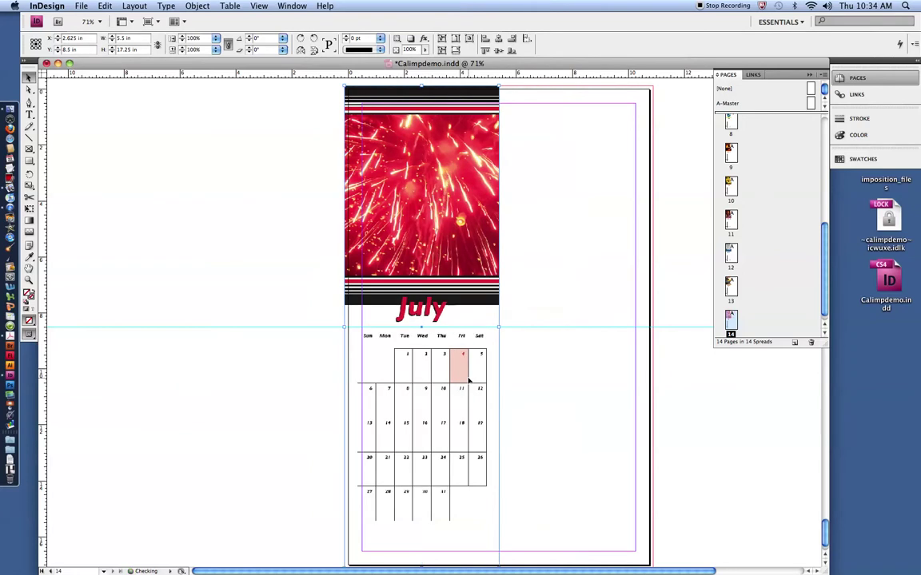
scroll(464, 360, up, 20)
scroll(464, 359, up, 15)
- Drag-copy the 2008 cover artwork into the right half, then select the January artwork
click(472, 382)
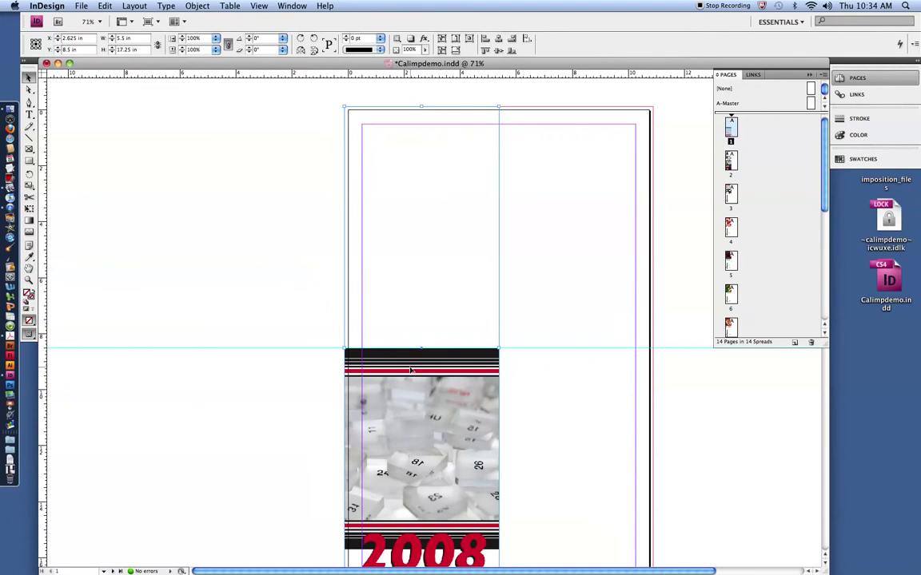
drag(411, 370, 563, 378)
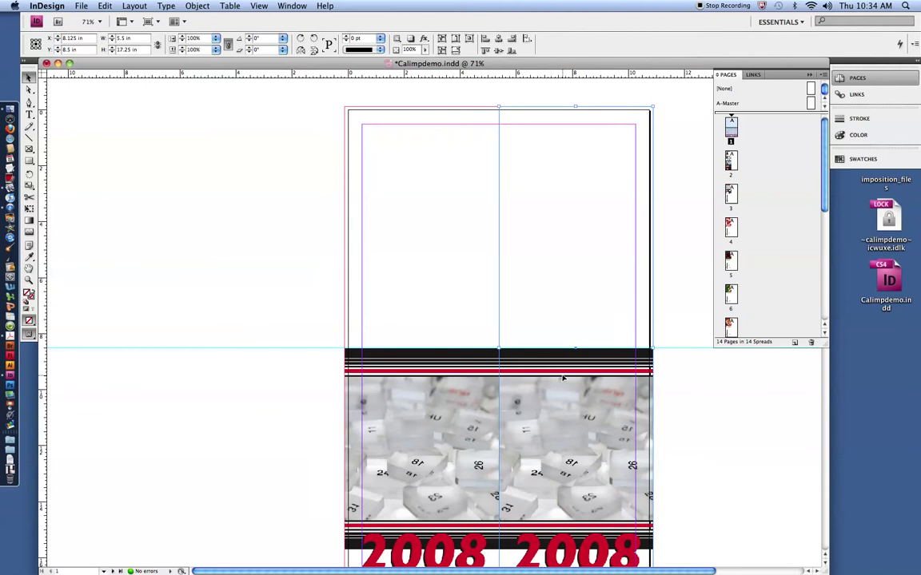
scroll(559, 379, down, 10)
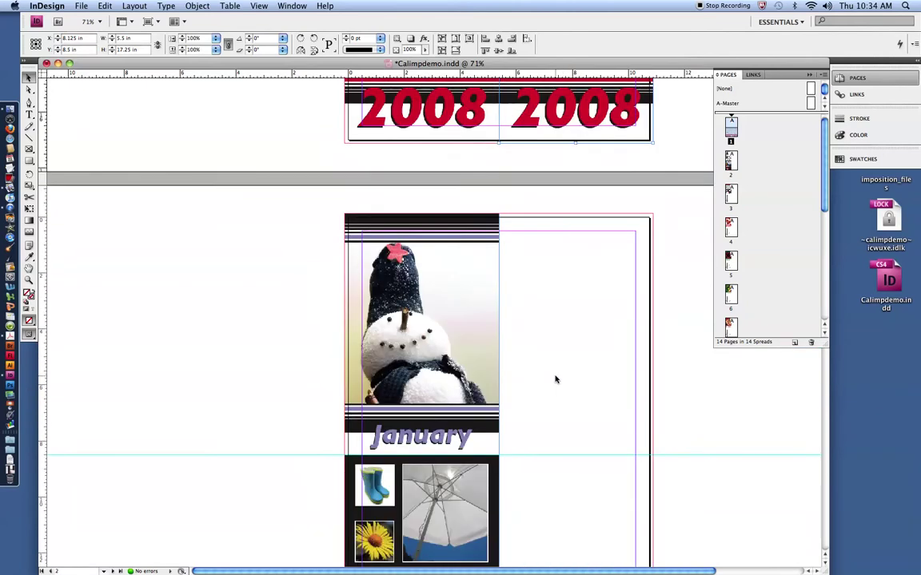
click(455, 392)
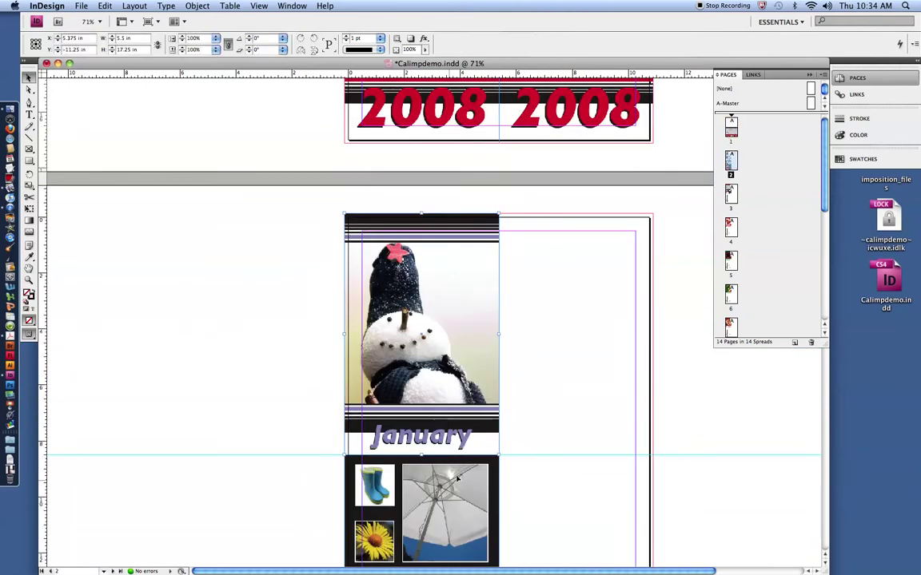
click(104, 5)
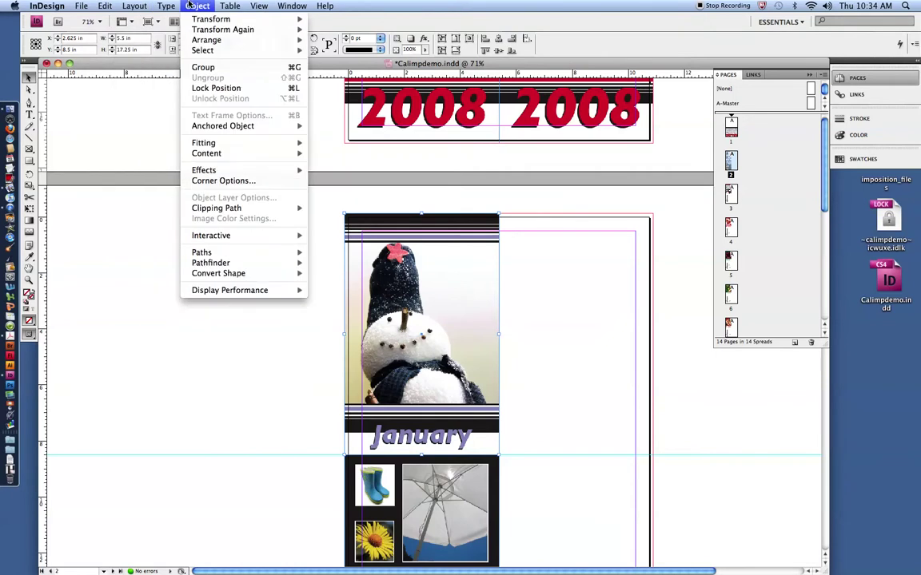
- Apply Object > Transform Again to duplicate the January artwork beside the original
mouse_move(198, 19)
mouse_move(272, 30)
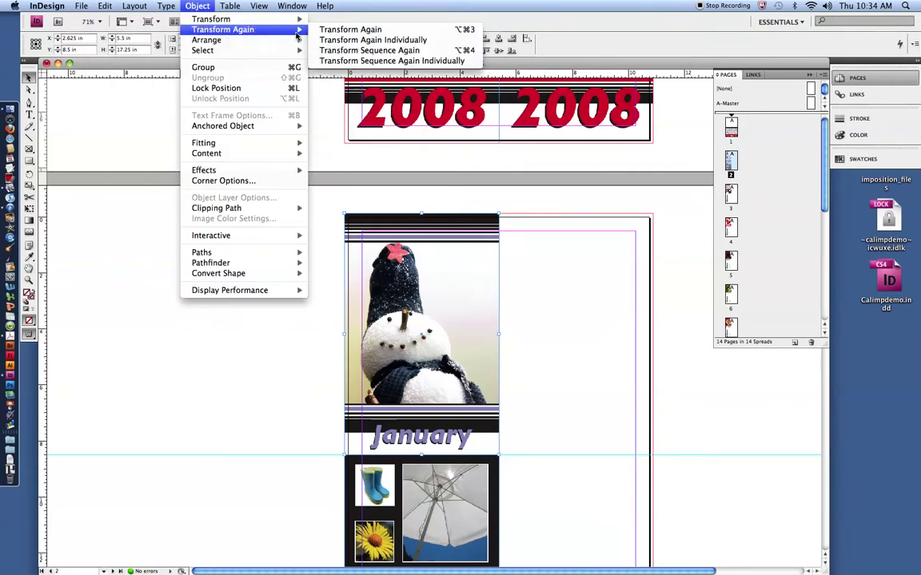
click(463, 29)
scroll(454, 118, down, 5)
scroll(454, 118, right, 4)
scroll(454, 118, down, 10)
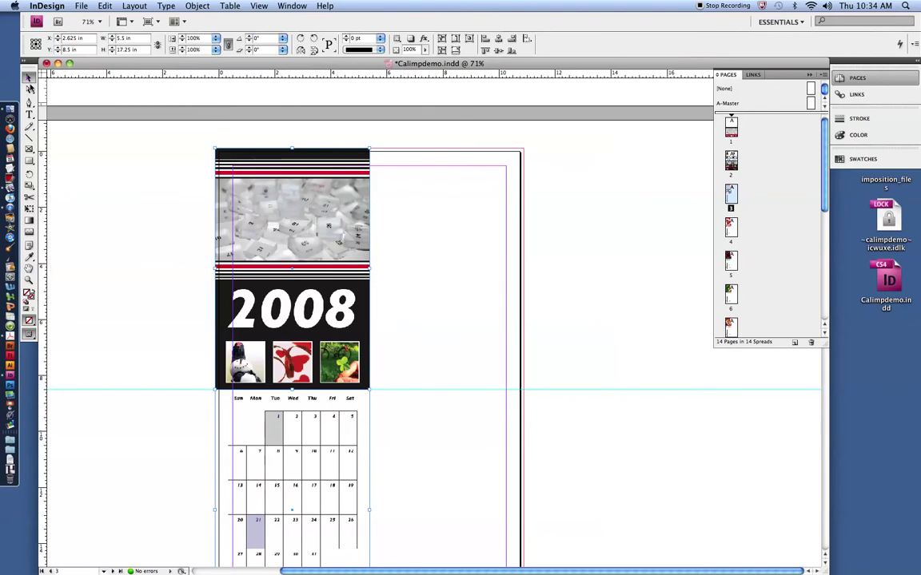
- Duplicate the cover, February and December artwork side by side with Transform Again
key(super+alt+shift+d)
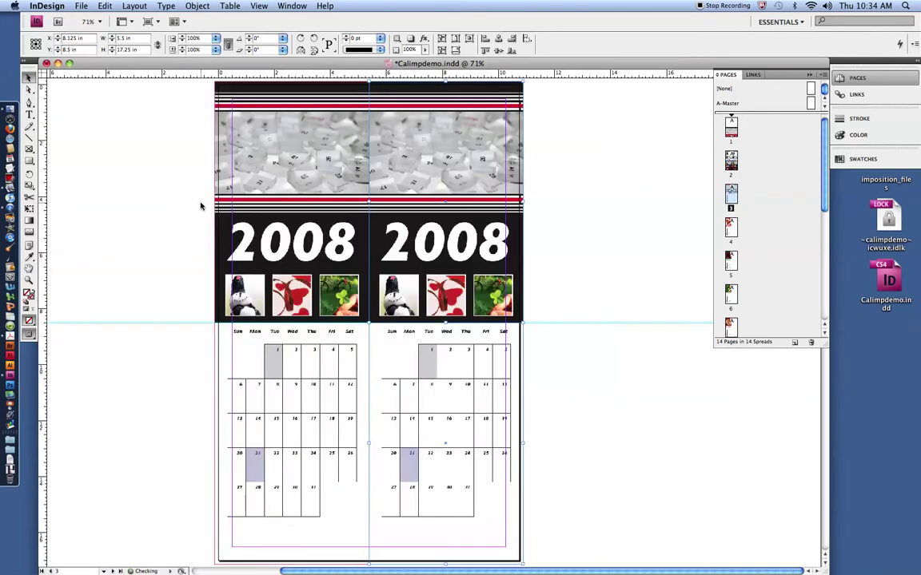
scroll(202, 210, down, 10)
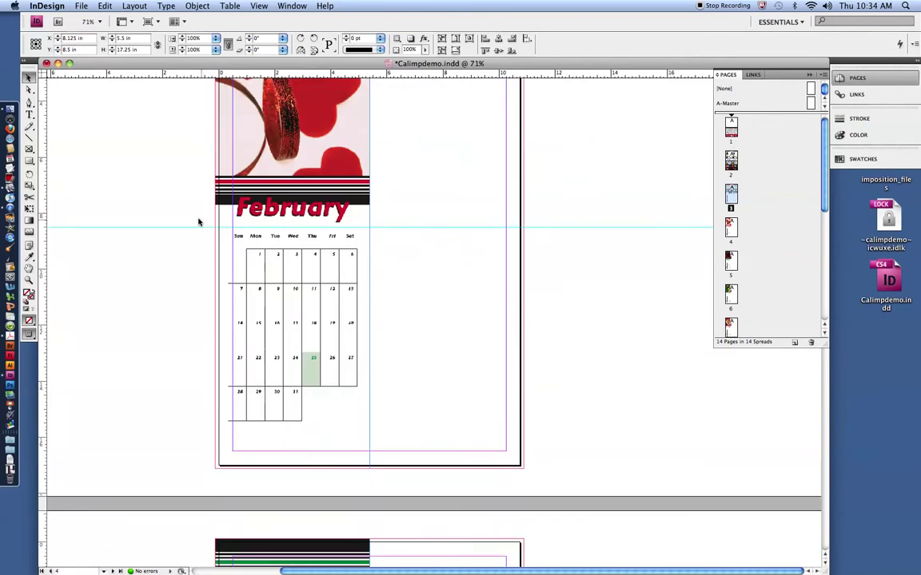
drag(178, 178, 273, 272)
key(super+alt+shift+d)
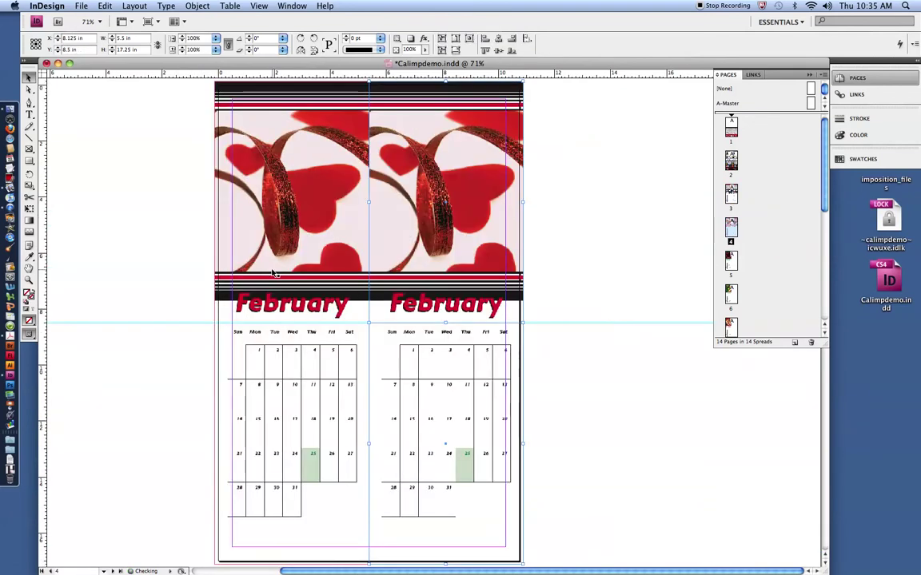
scroll(244, 243, down, 10)
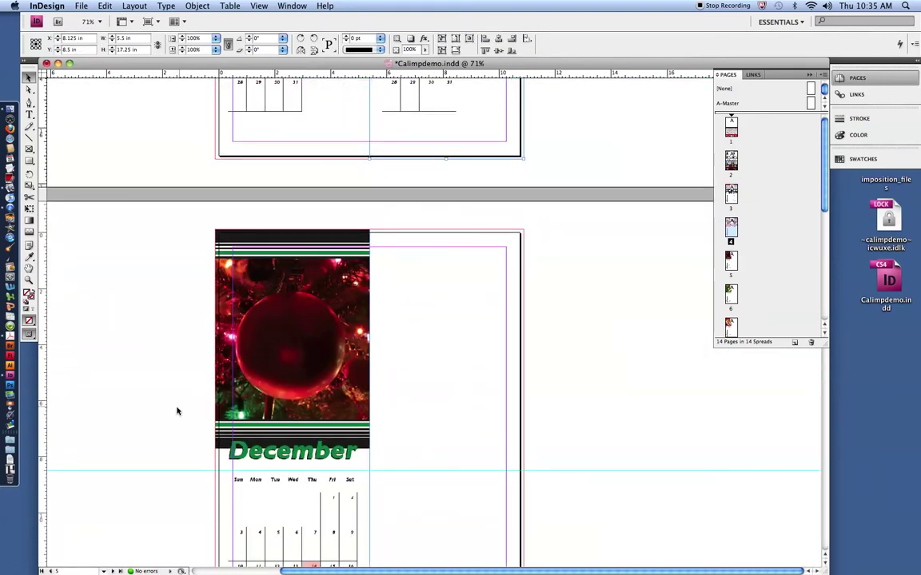
drag(175, 412, 257, 501)
scroll(264, 487, down, 5)
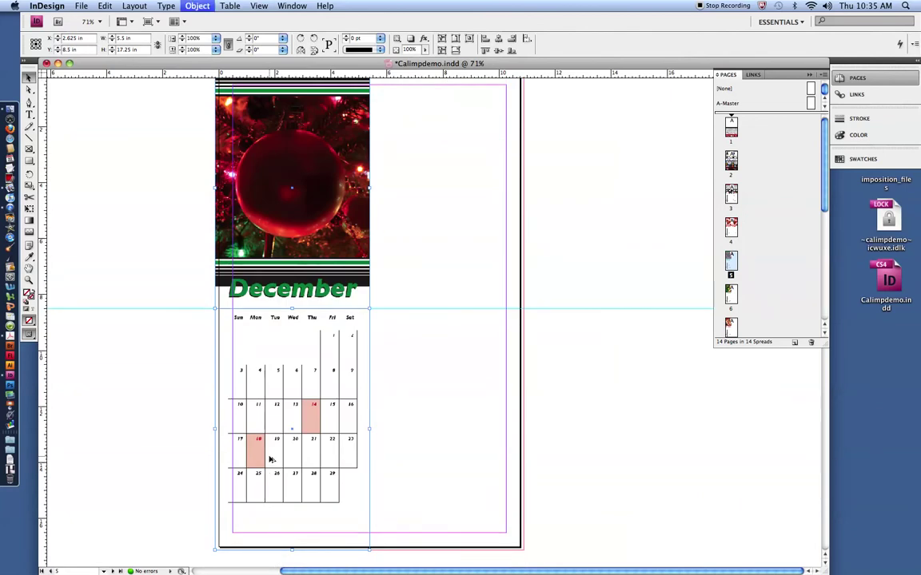
key(super+alt+shift+d)
scroll(269, 461, down, 10)
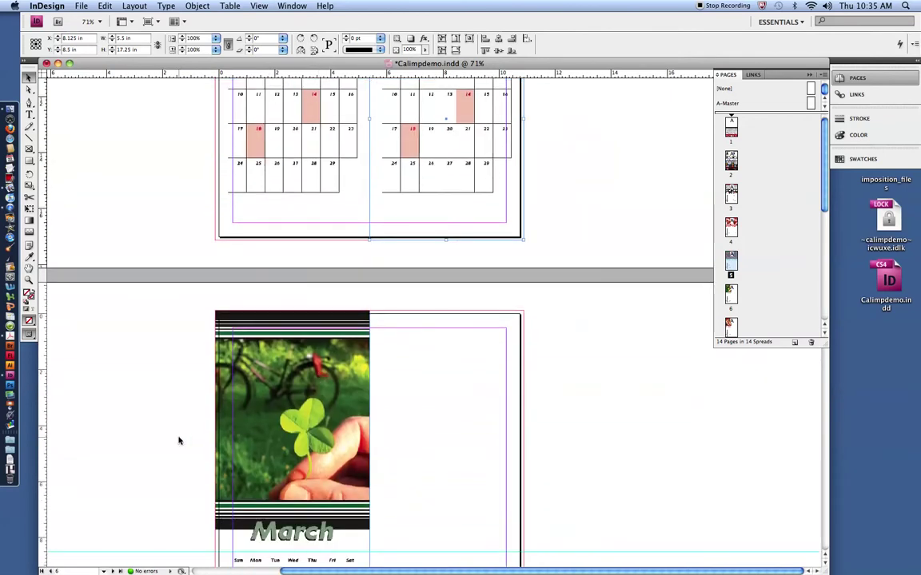
scroll(184, 423, down, 10)
- Marquee-select and duplicate the March, November, April and October artwork side by side
drag(194, 355, 284, 426)
key(super+alt+shift+d)
scroll(284, 426, down, 2)
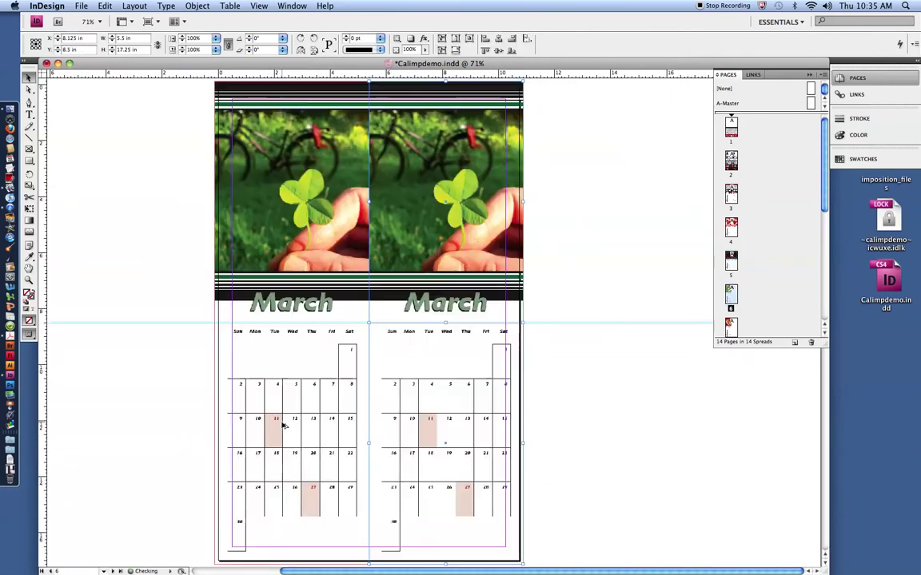
scroll(284, 425, down, 10)
drag(185, 447, 294, 474)
key(super+alt+shift+d)
scroll(294, 474, down, 15)
drag(191, 323, 278, 389)
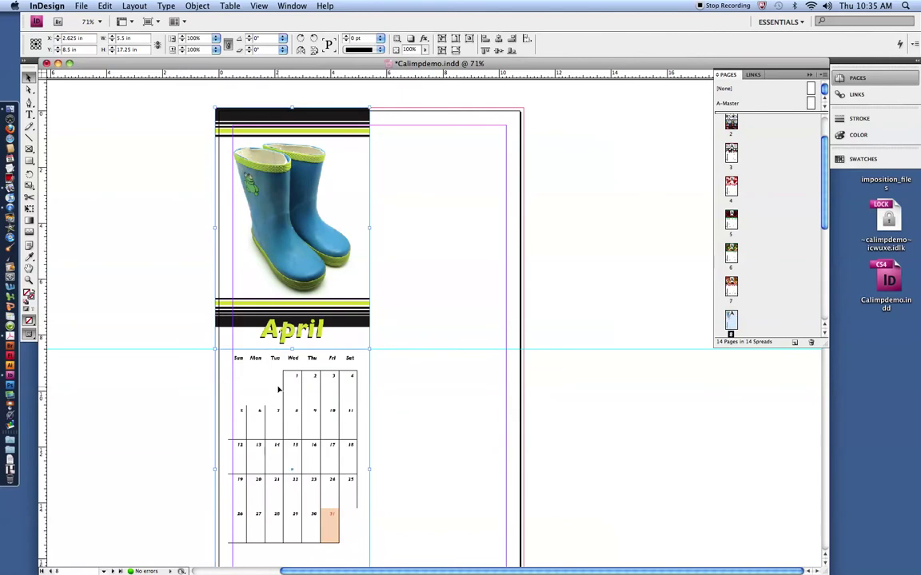
key(super+alt+shift+d)
scroll(284, 370, down, 15)
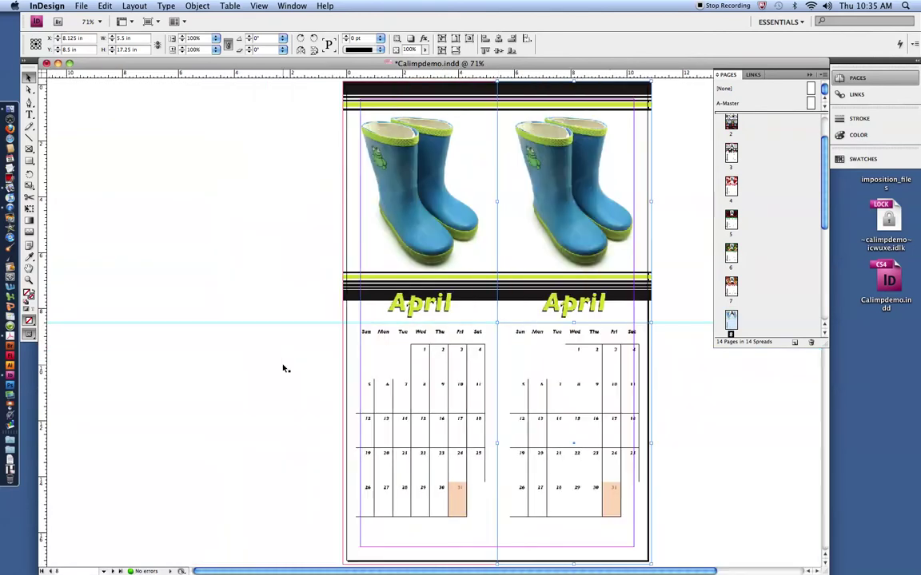
drag(315, 185, 414, 240)
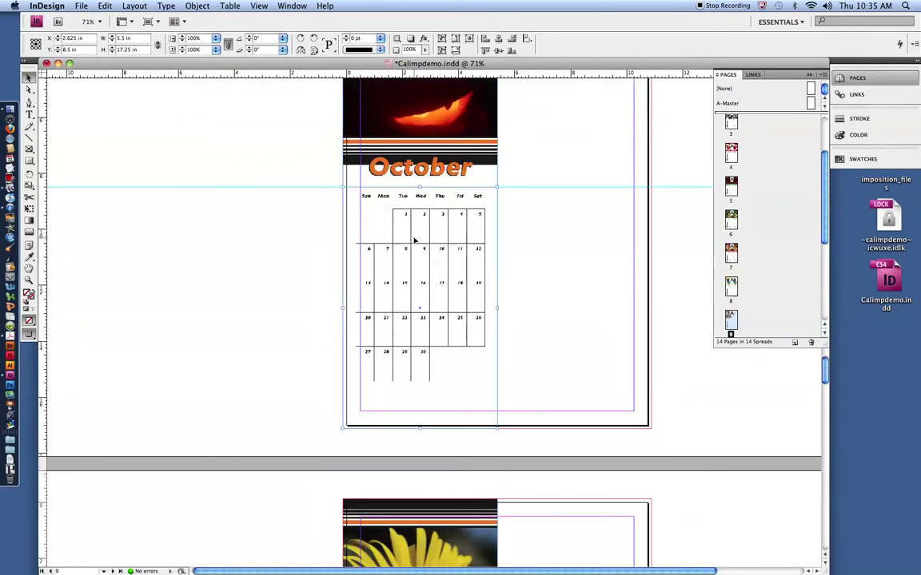
key(super+alt+shift+d)
scroll(412, 254, down, 12)
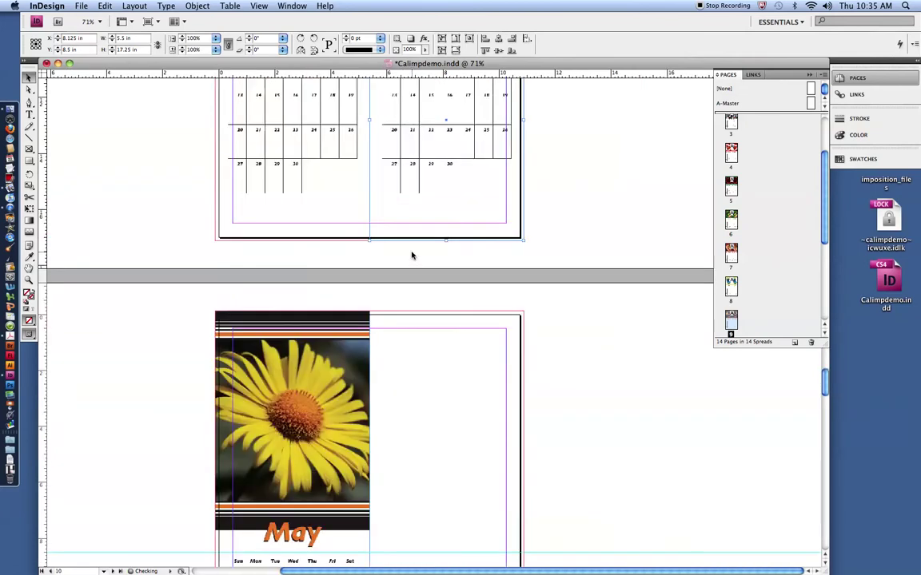
- Duplicate the May, September, June, August and July artwork side by side
key(super+alt+shift+d)
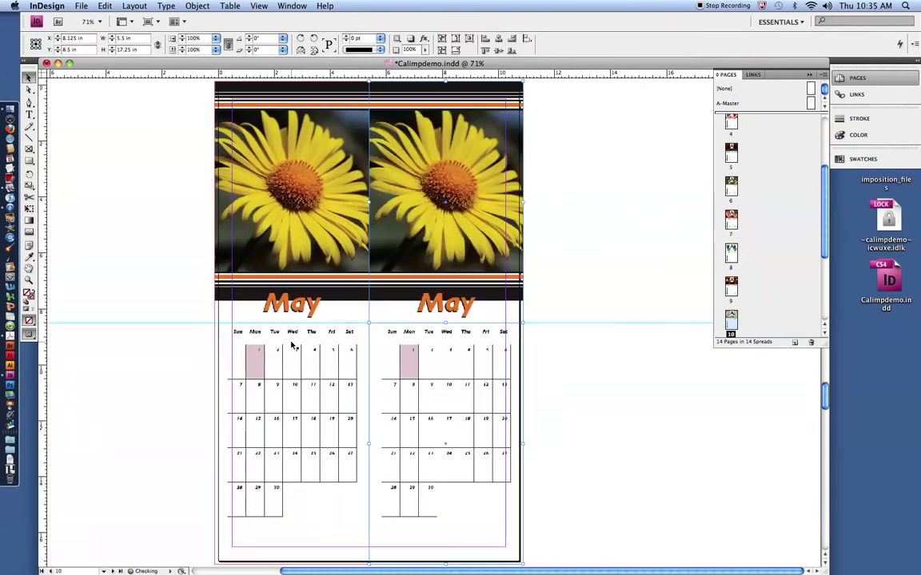
scroll(276, 285, down, 8)
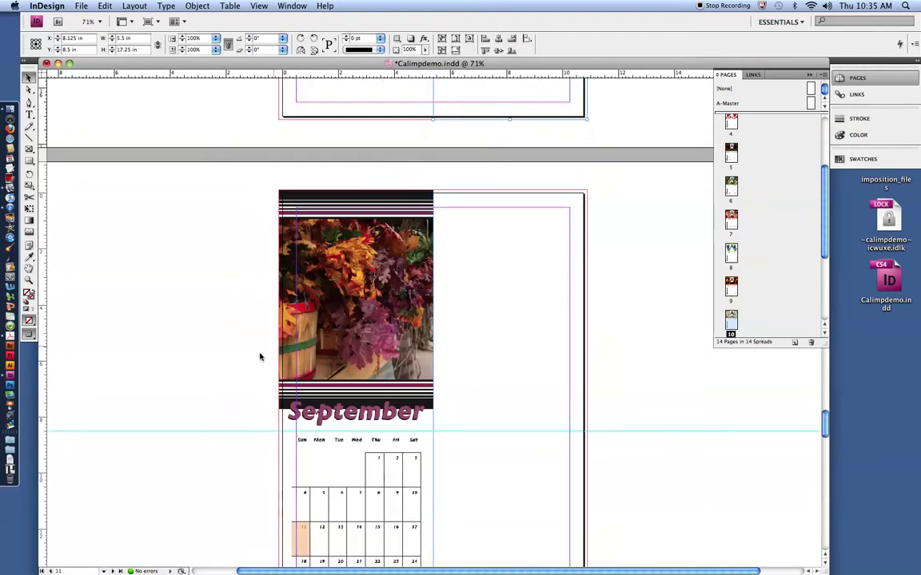
drag(255, 357, 350, 469)
key(super+alt+shift+d)
scroll(354, 469, down, 10)
drag(212, 386, 290, 382)
key(super+alt+shift+d)
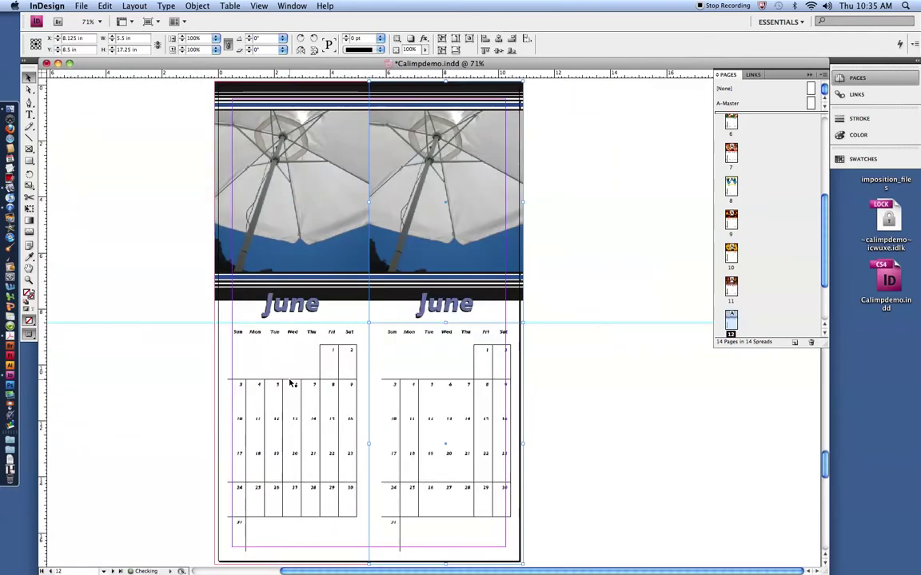
scroll(299, 382, down, 10)
drag(166, 390, 284, 475)
key(super+alt+shift+d)
scroll(285, 475, down, 3)
scroll(296, 470, down, 10)
key(super+alt+shift+d)
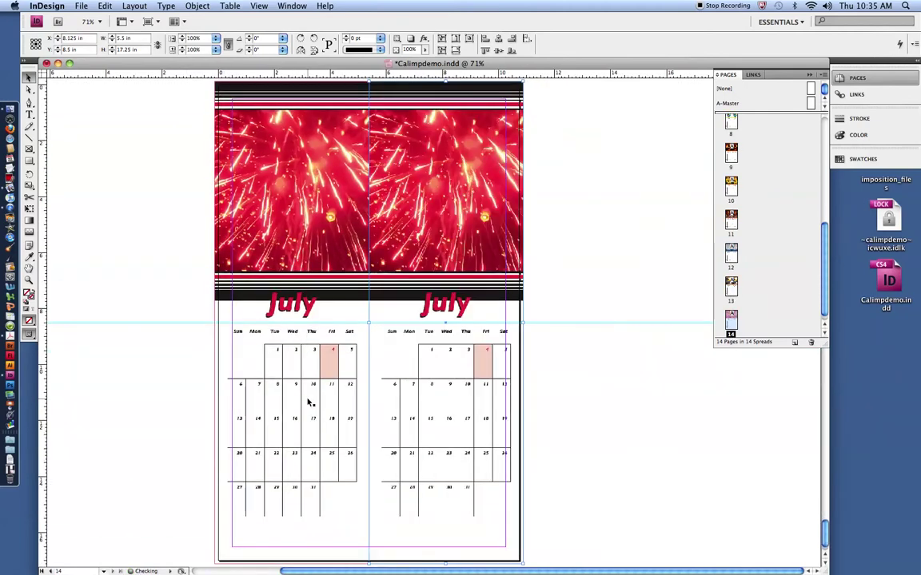
scroll(310, 404, left, 3)
scroll(314, 320, up, 5)
scroll(314, 321, up, 20)
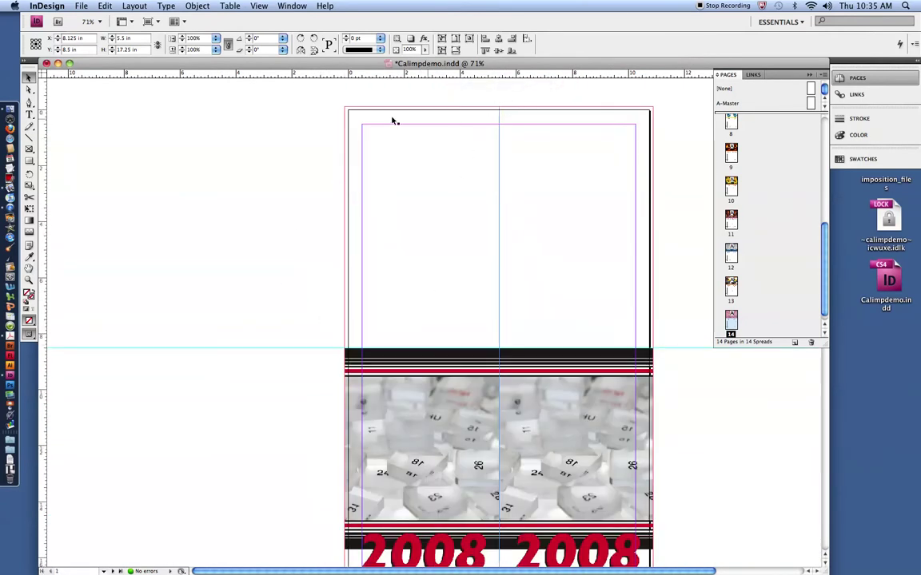
- In Document Setup, set a linked 0.25 in slug on all four sides, keeping 0.125 in bleed
click(83, 5)
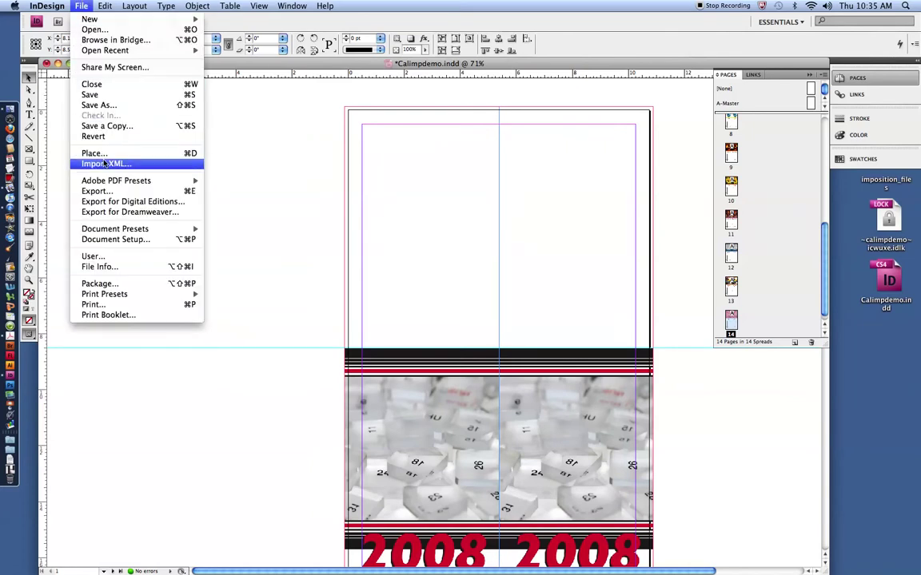
click(114, 240)
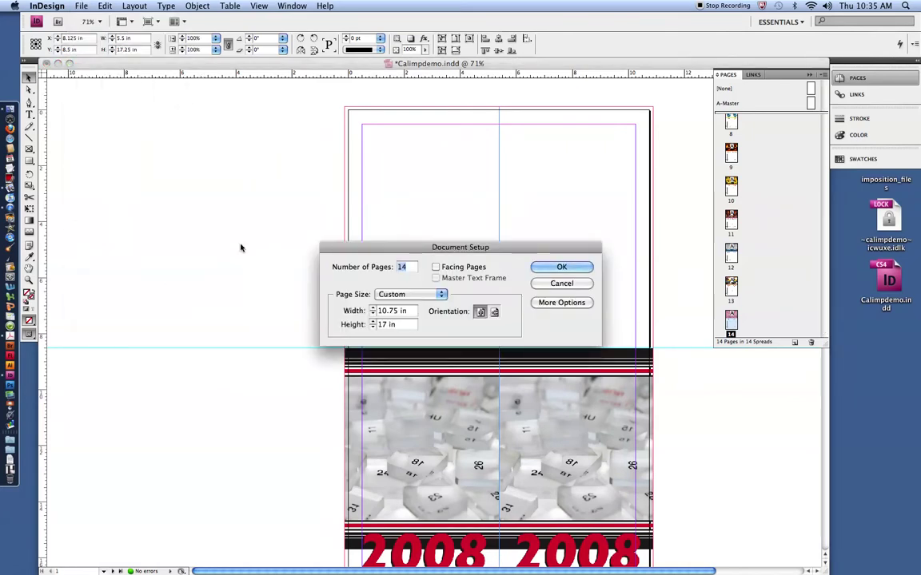
click(561, 302)
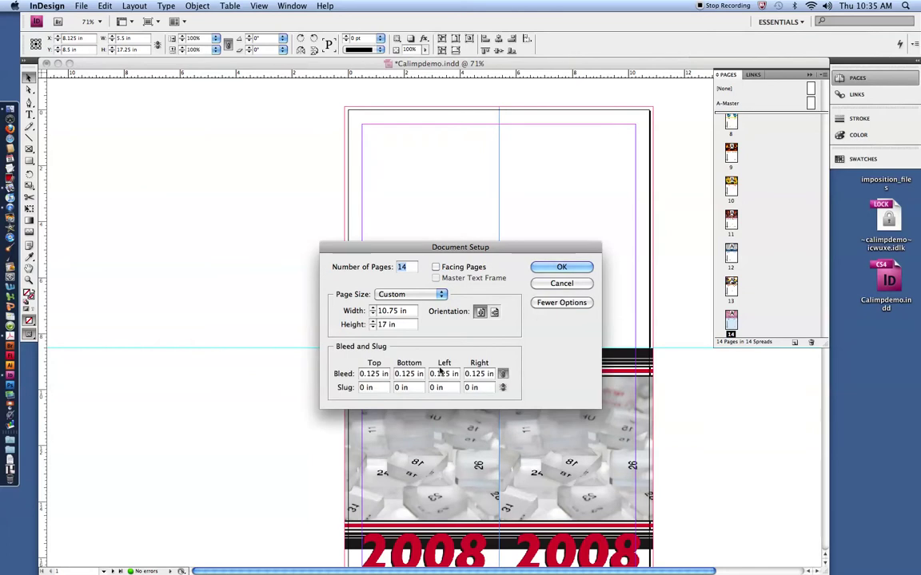
click(366, 387)
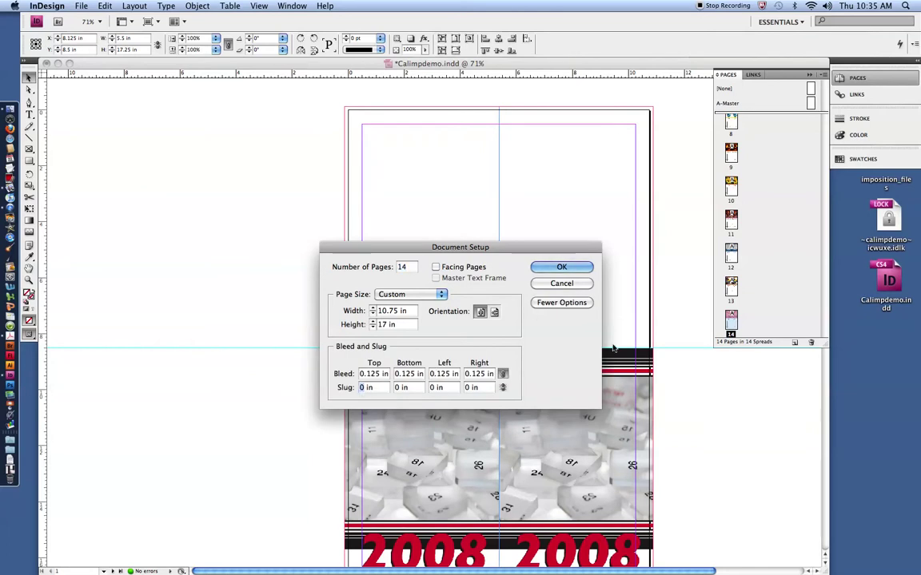
key(BackSpace)
text(.25)
key(Tab)
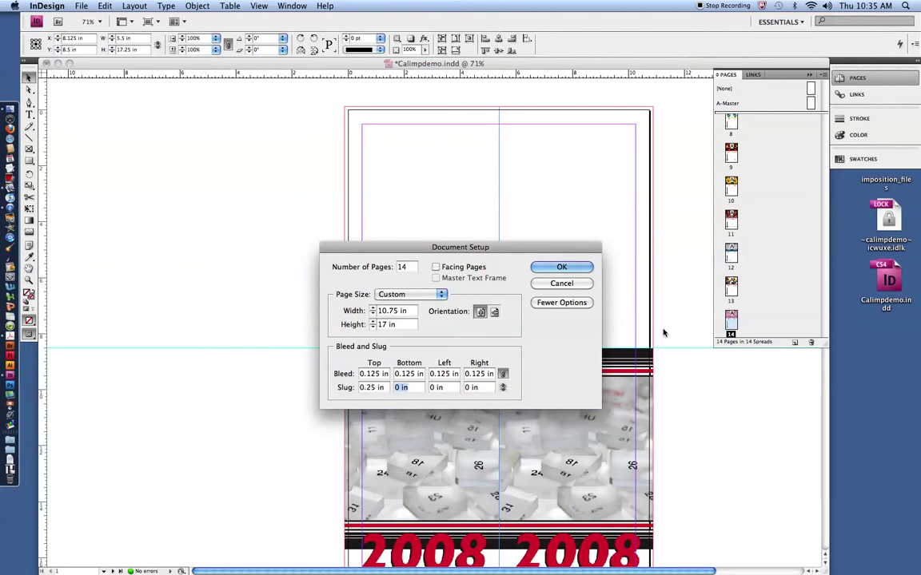
click(502, 387)
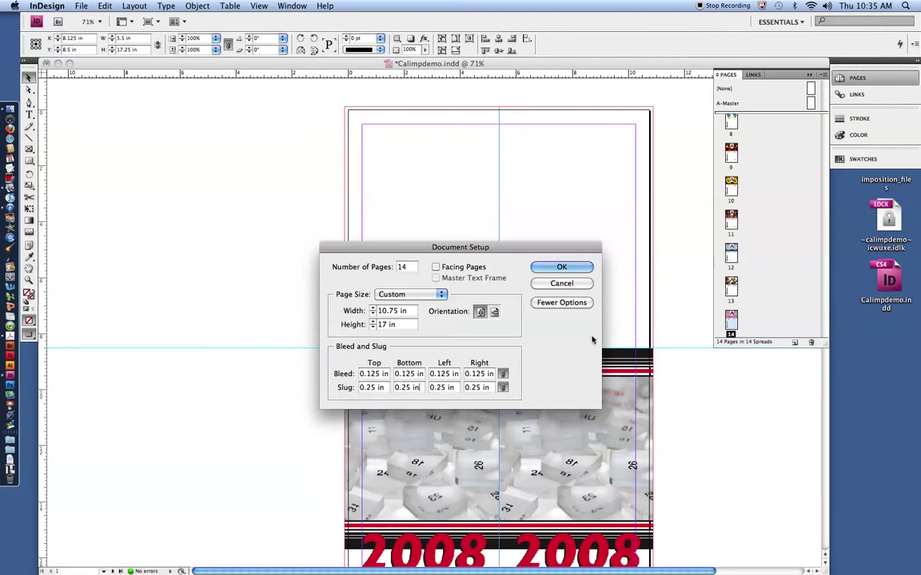
click(559, 267)
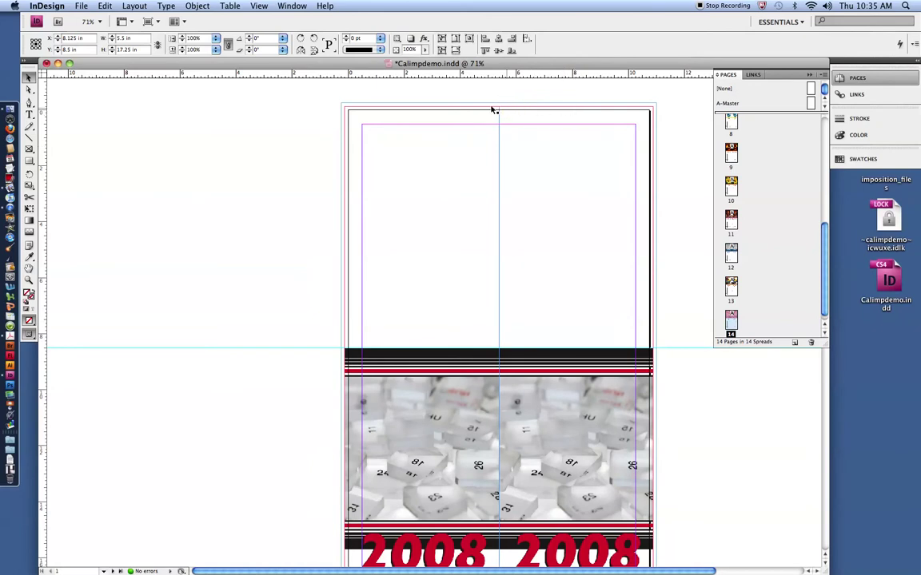
- Draw a short trim-mark line at the page's top-left corner with the Line tool
click(29, 139)
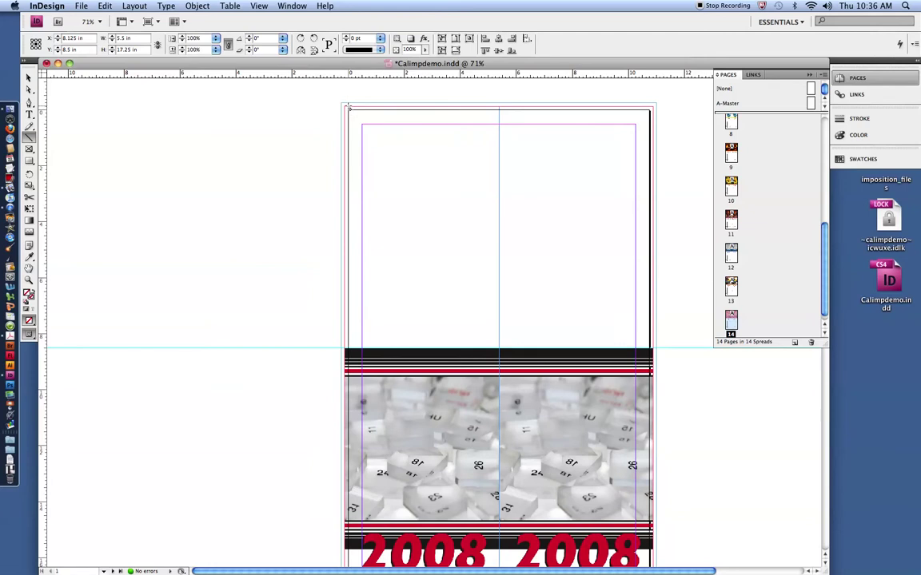
drag(349, 107, 347, 104)
scroll(402, 112, down, 20)
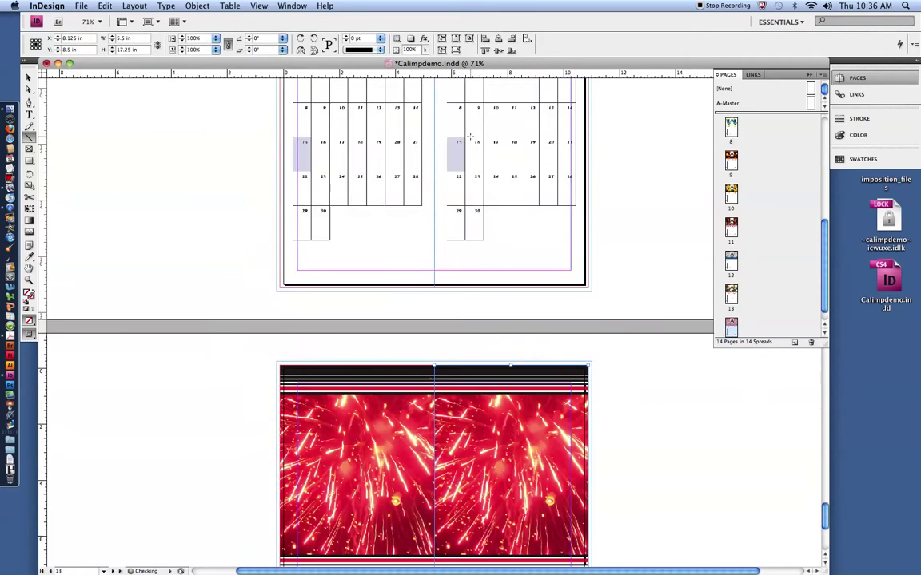
scroll(679, 146, up, 2)
scroll(679, 147, down, 10)
scroll(748, 159, up, 6)
- Go to the page 1 cover and drag a vertical guide to X 0 in
double_click(730, 128)
scroll(557, 137, up, 5)
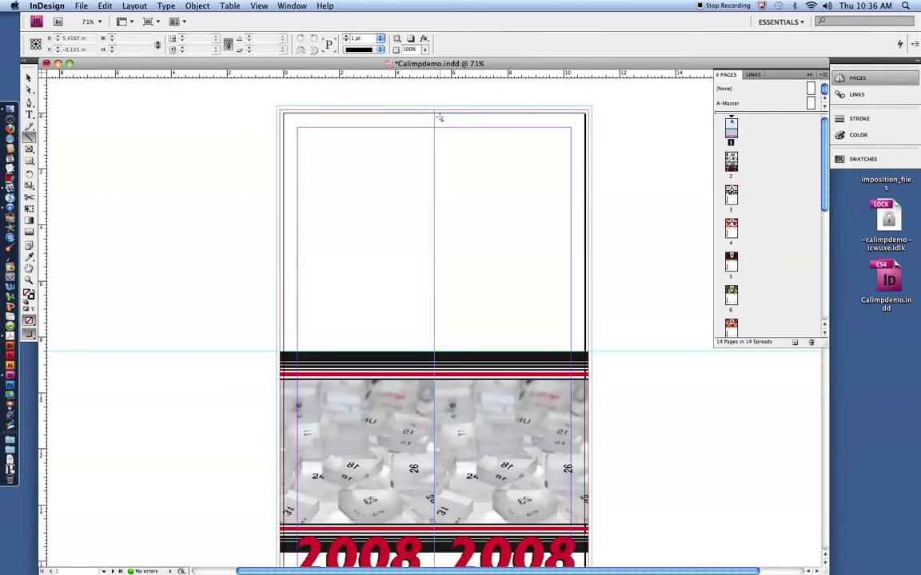
click(29, 78)
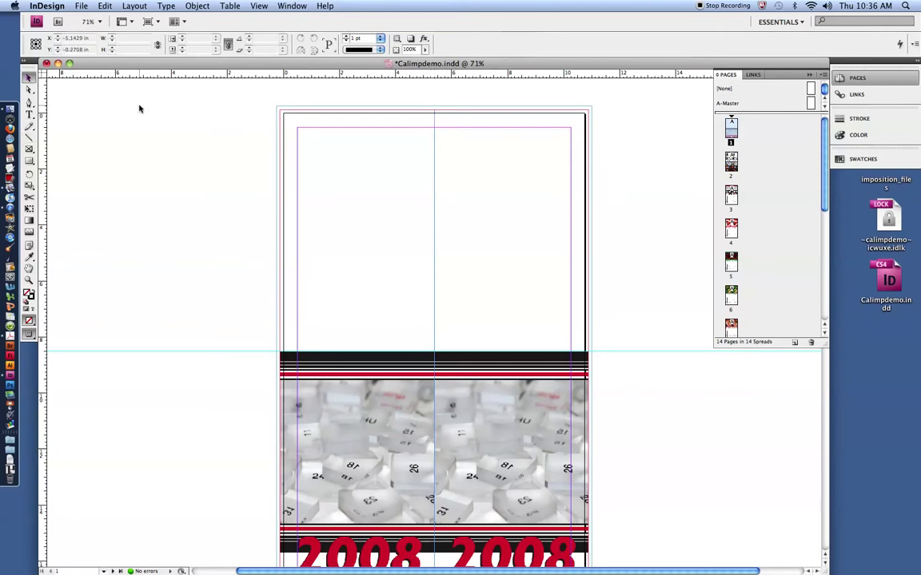
drag(45, 116, 284, 113)
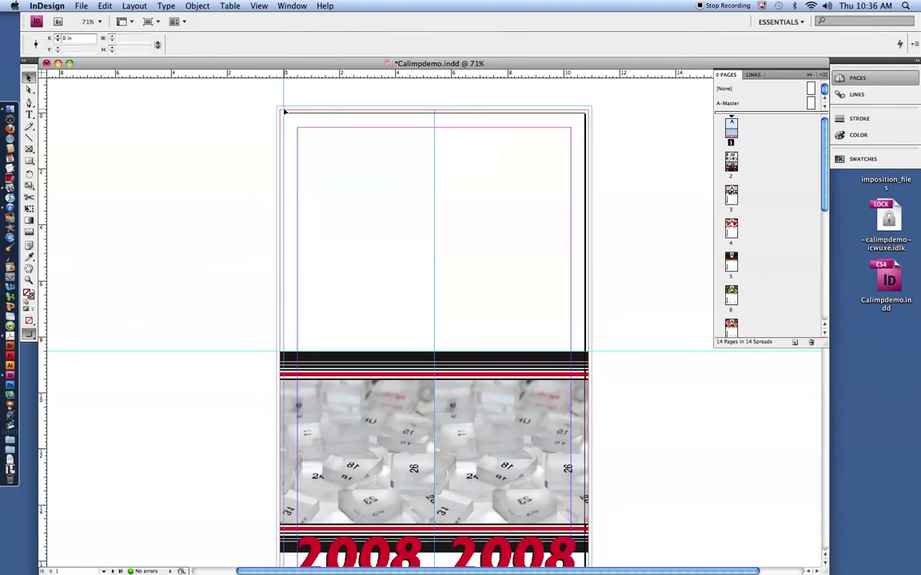
- Draw a short vertical line along the guide above the cover's top-left corner
click(29, 136)
drag(284, 113, 283, 106)
key(super+equal)
key(super+equal)
key(super+equal)
key(super+equal)
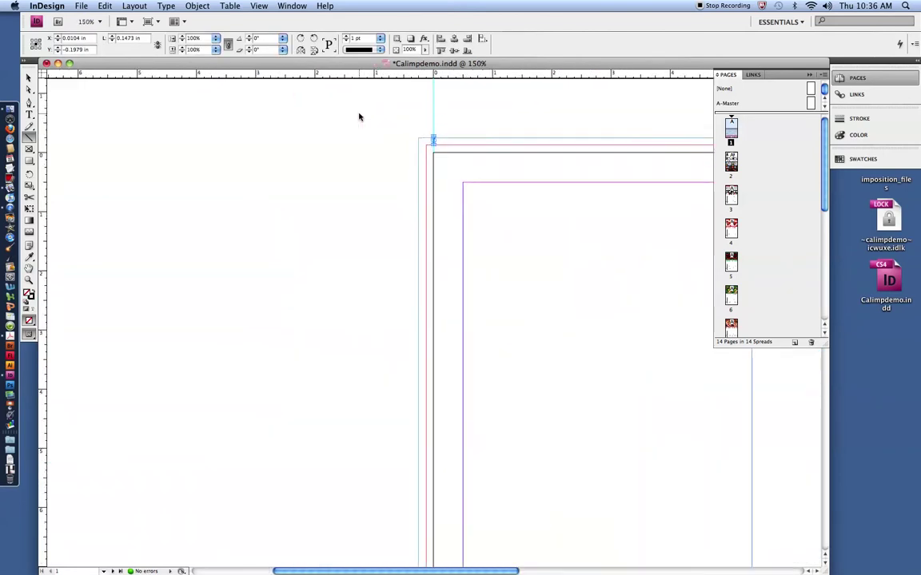
key(Delete)
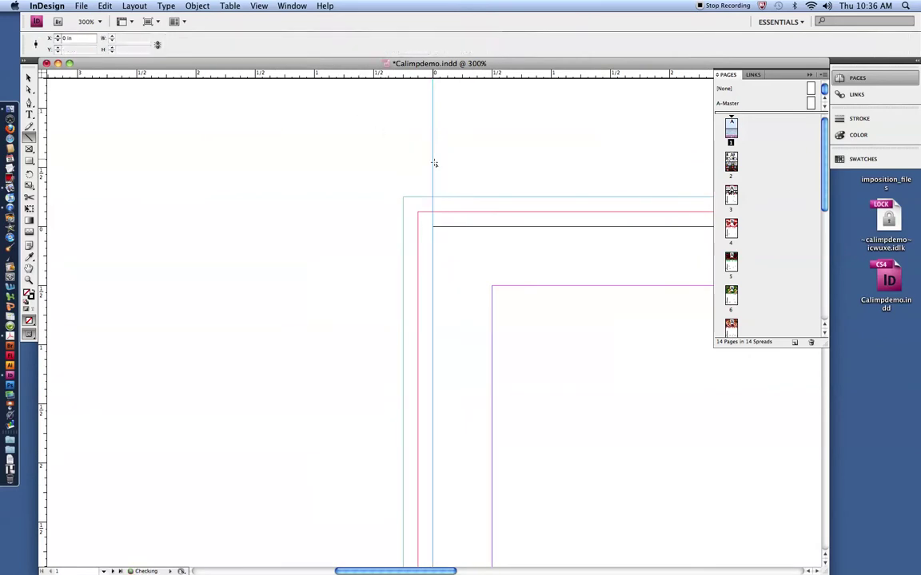
drag(433, 199, 433, 215)
- Give the trim mark a 0.25 pt stroke weight and zoom back out to 150%
click(380, 39)
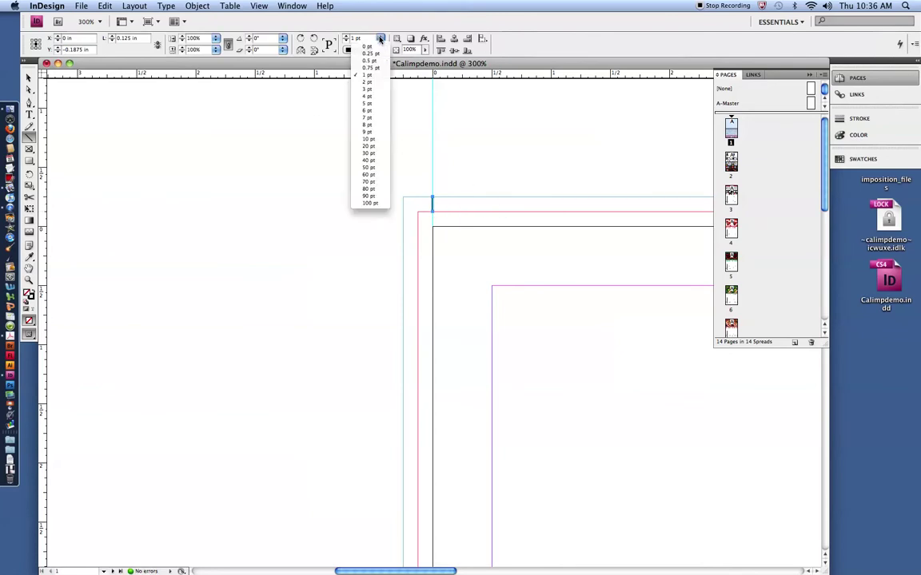
click(370, 53)
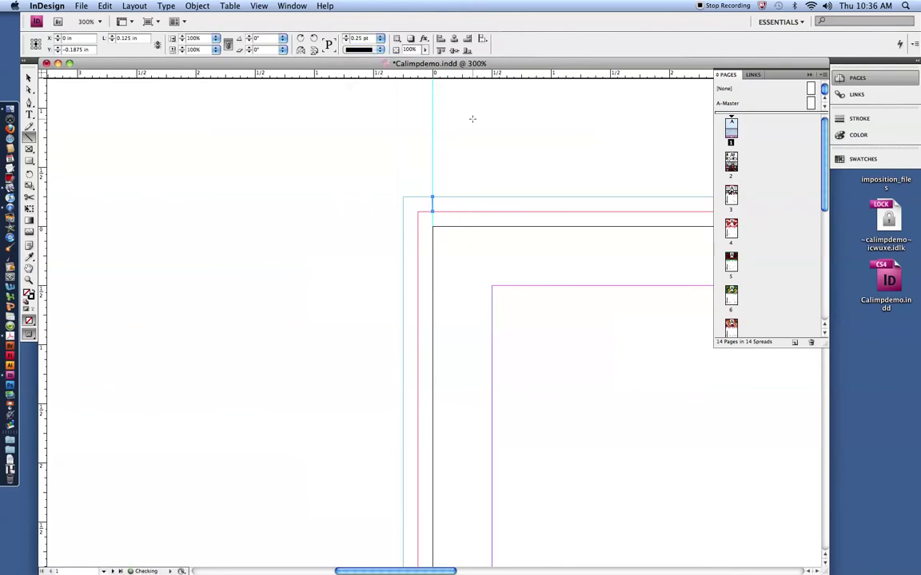
click(30, 78)
scroll(468, 180, right, 5)
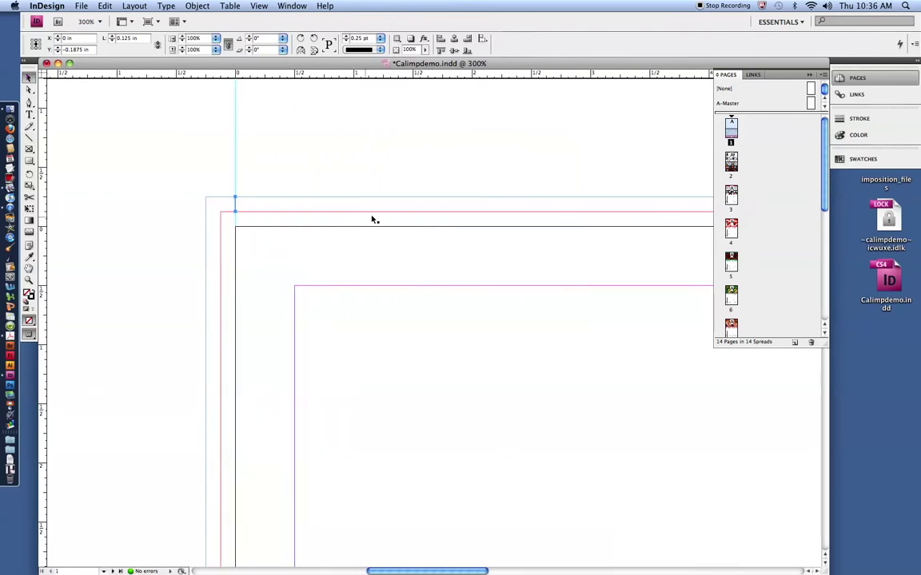
key(super+minus)
key(super+minus)
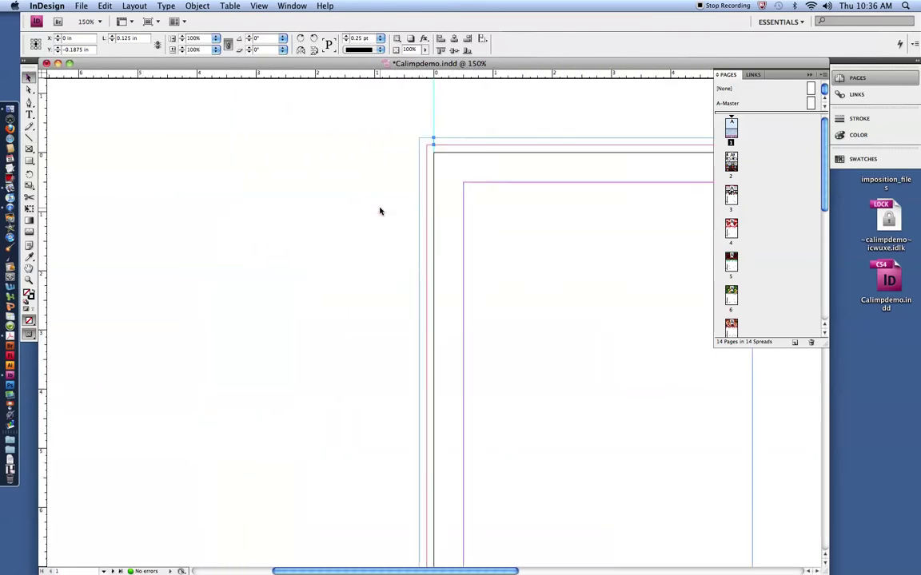
scroll(429, 206, right, 4)
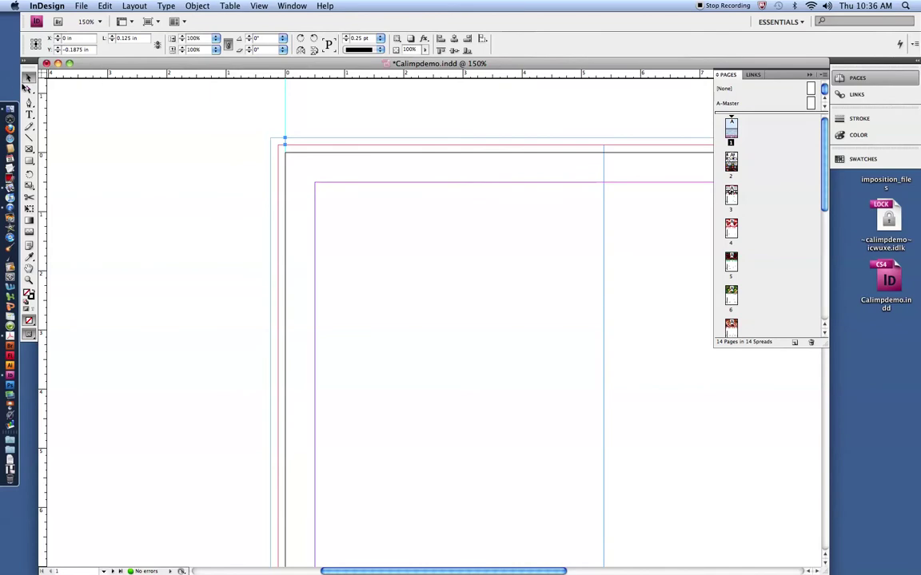
- Move the trim mark 5.25 in right onto the spread's centre line using the Move dialog
double_click(28, 79)
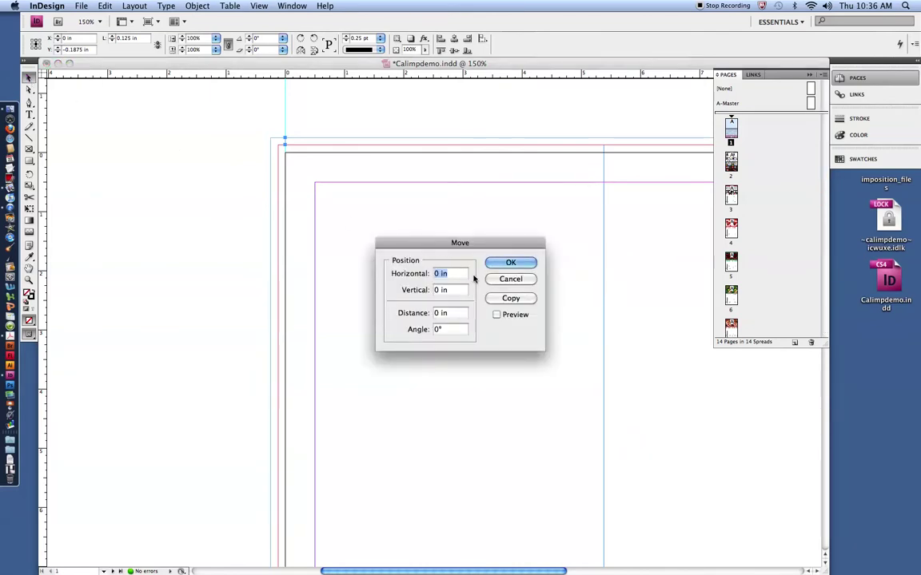
key(Tab)
key(Tab)
text(5.25)
key(Tab)
click(496, 314)
click(518, 262)
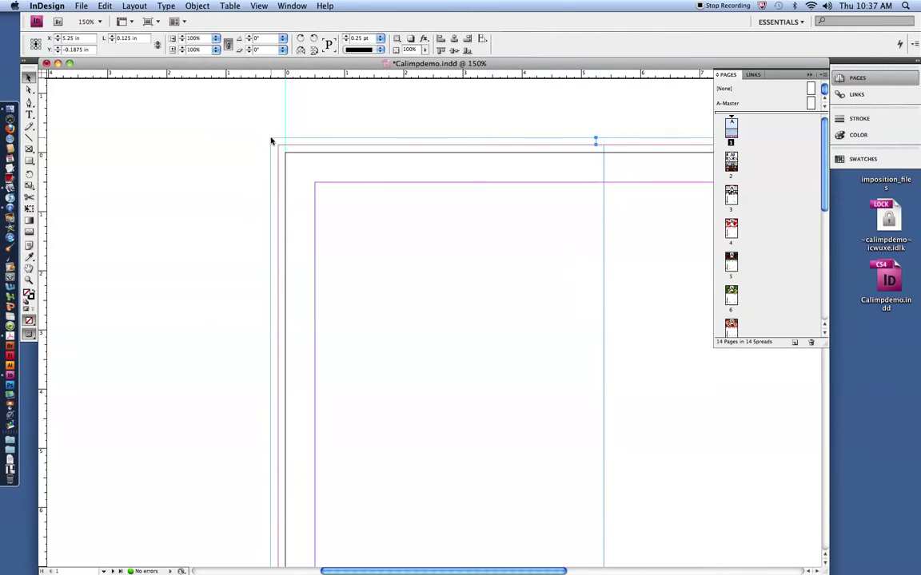
- Copy the trim mark 0.25 in further right to X 5.5 in, dismissing the pasteboard alert
scroll(591, 185, down, 5)
scroll(592, 184, up, 4)
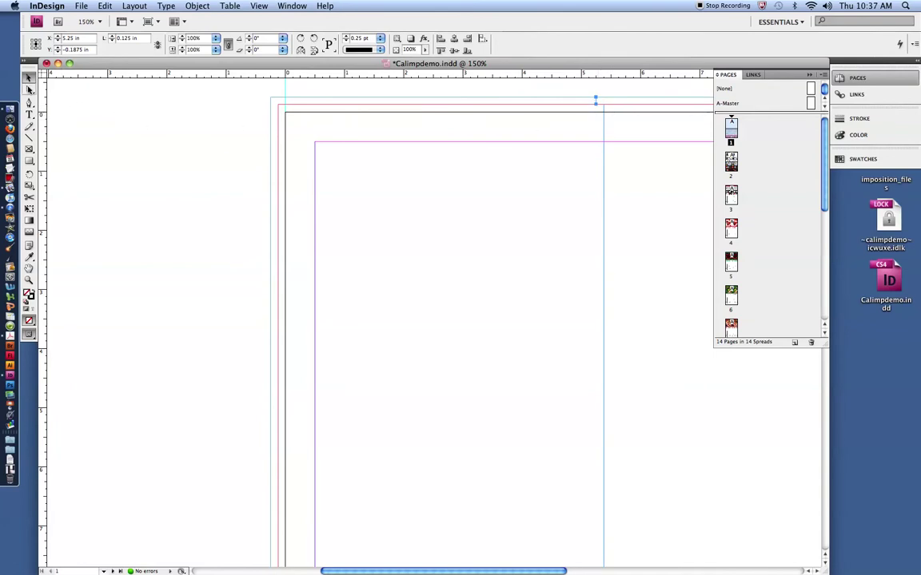
double_click(28, 78)
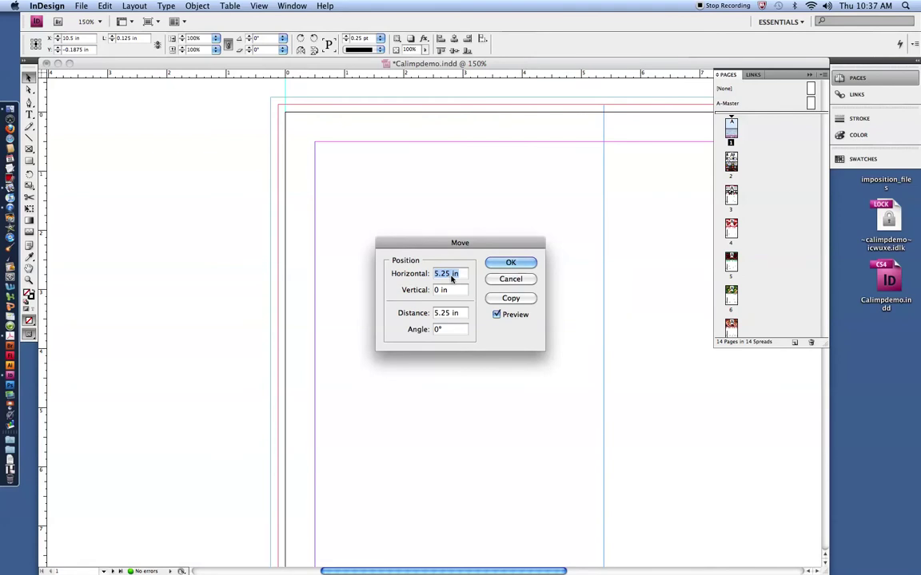
click(442, 313)
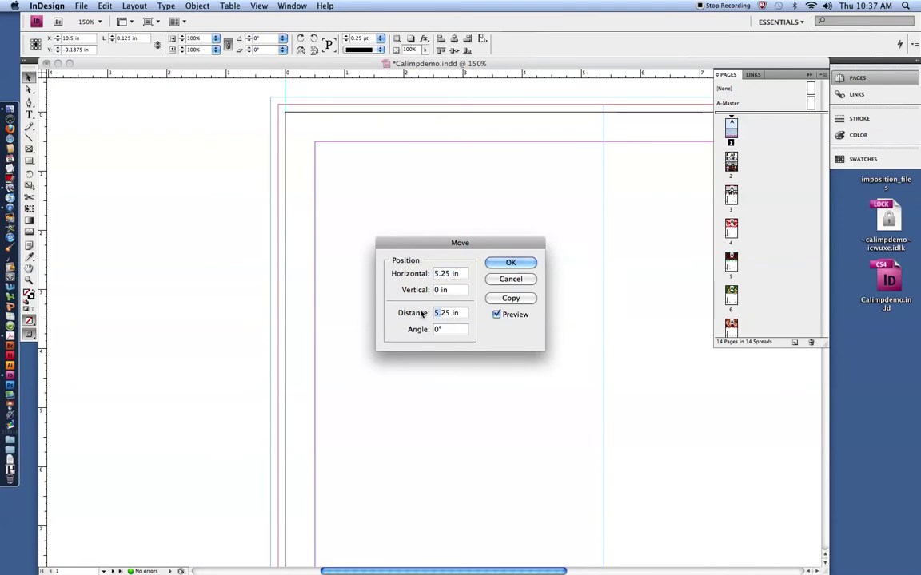
key(Delete)
key(Delete)
key(Tab)
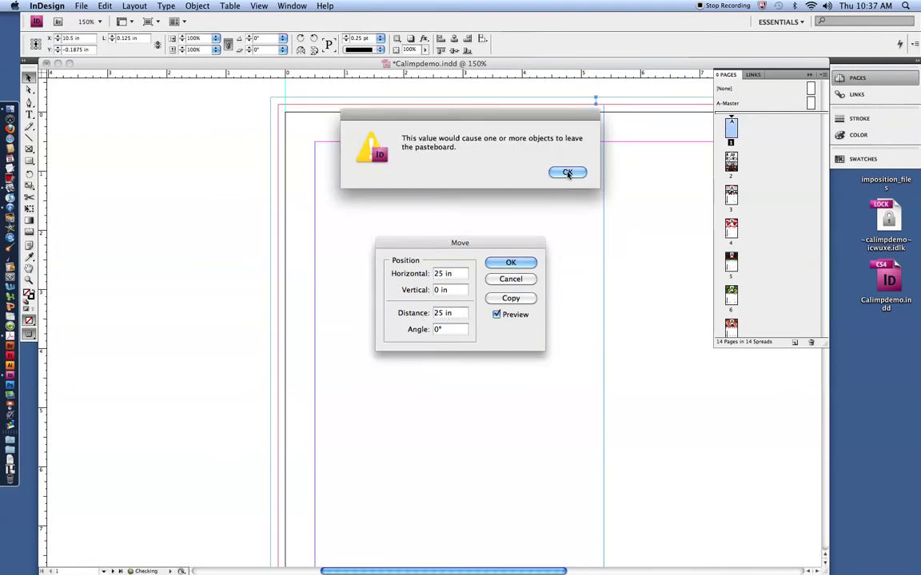
click(567, 174)
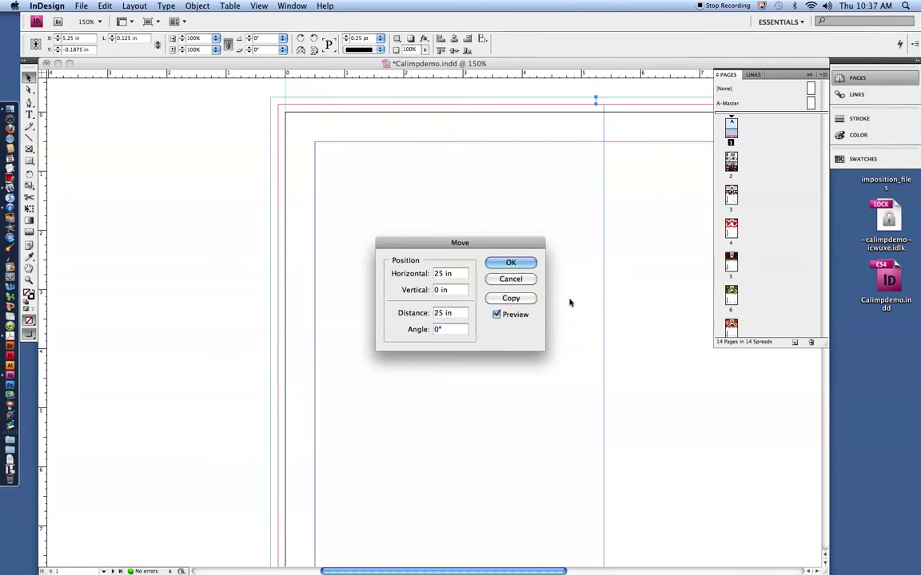
text(0.)
key(Tab)
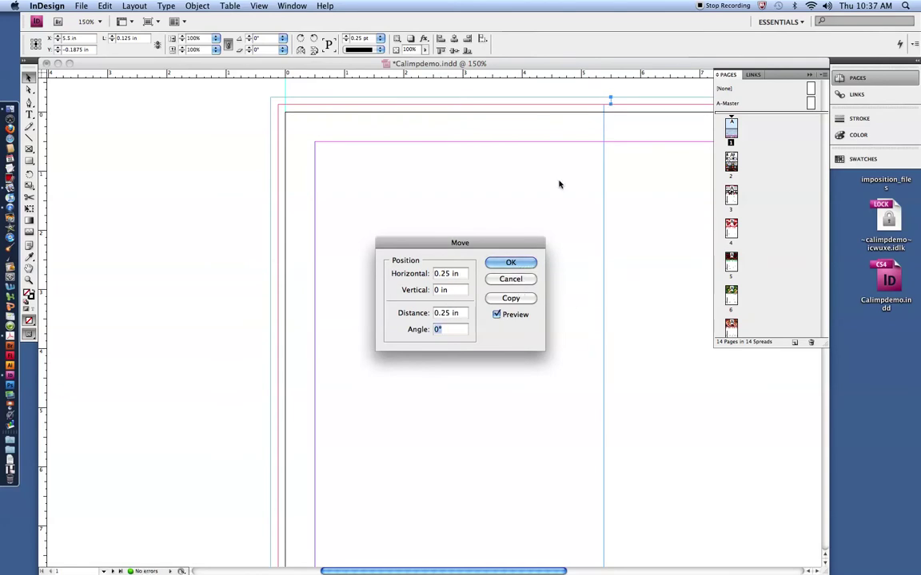
click(525, 299)
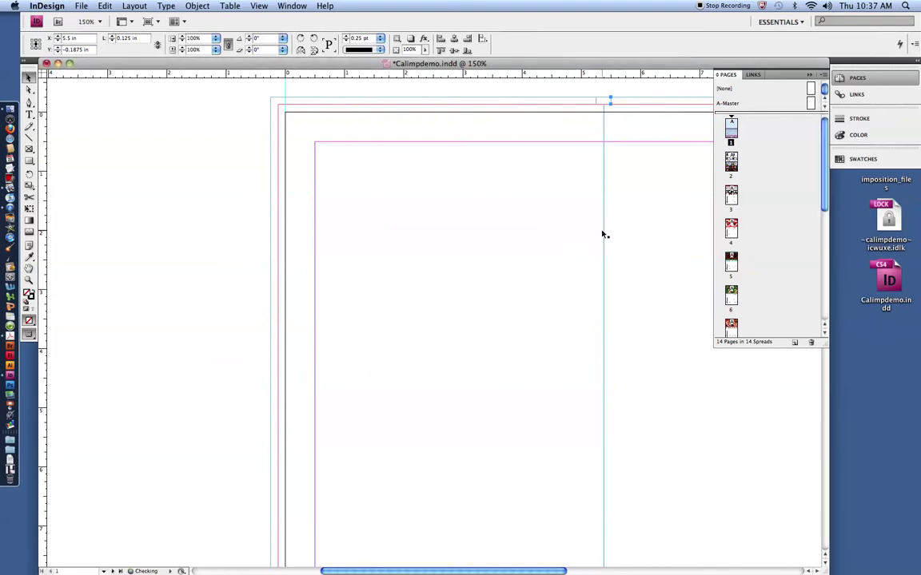
scroll(589, 93, up, 2)
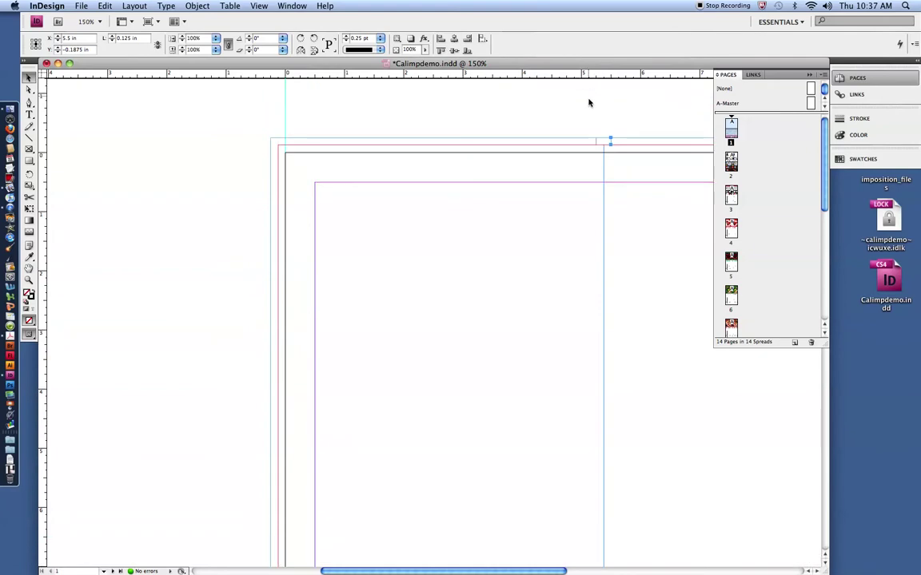
- Option-drag copies of both top centre trim marks to just below the cover's bottom edge
drag(598, 129, 655, 148)
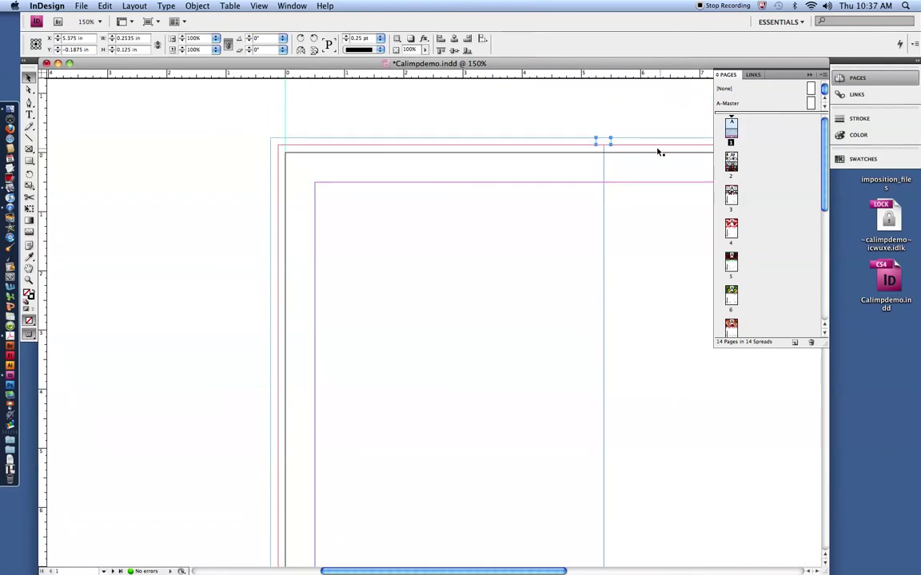
scroll(621, 148, down, 2)
scroll(621, 147, up, 2)
drag(610, 142, 612, 541)
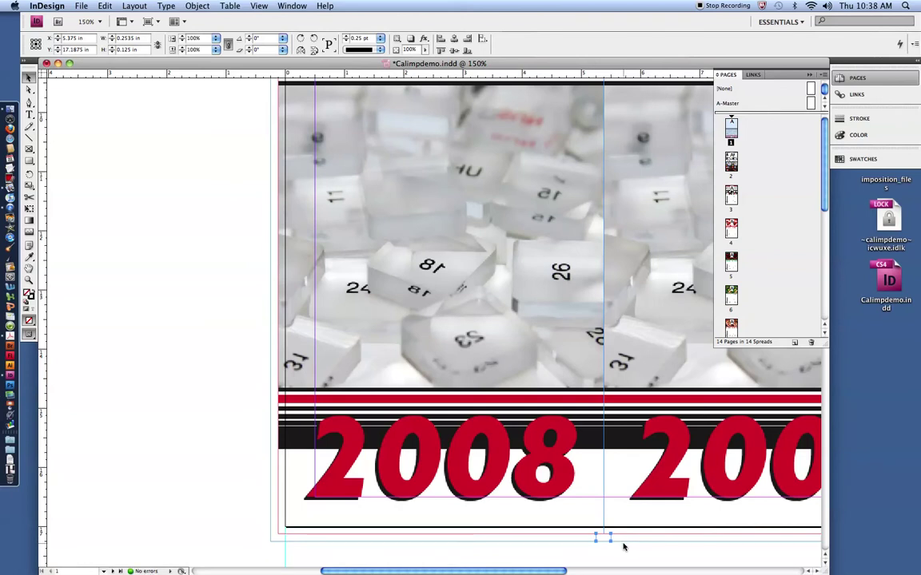
scroll(624, 546, left, 3)
scroll(624, 547, down, 1)
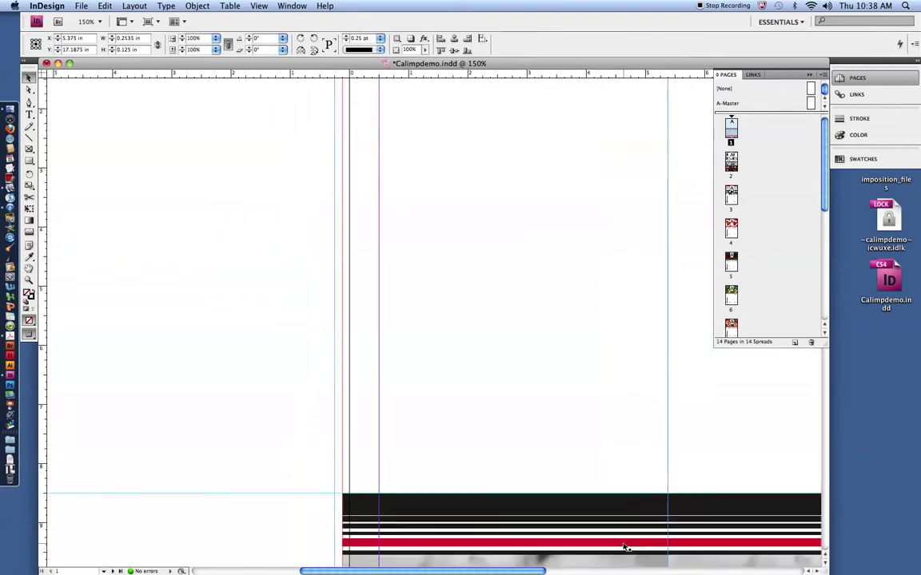
scroll(624, 546, down, 10)
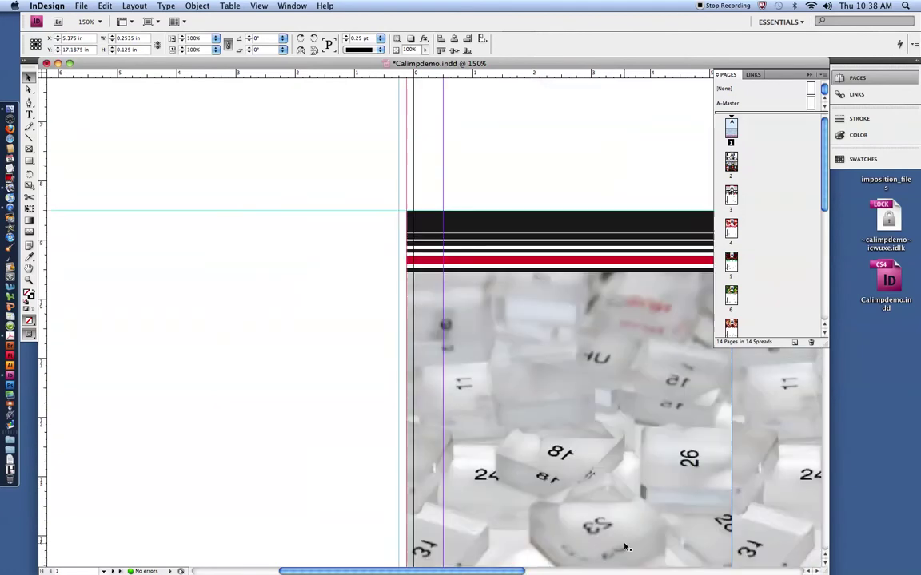
click(816, 571)
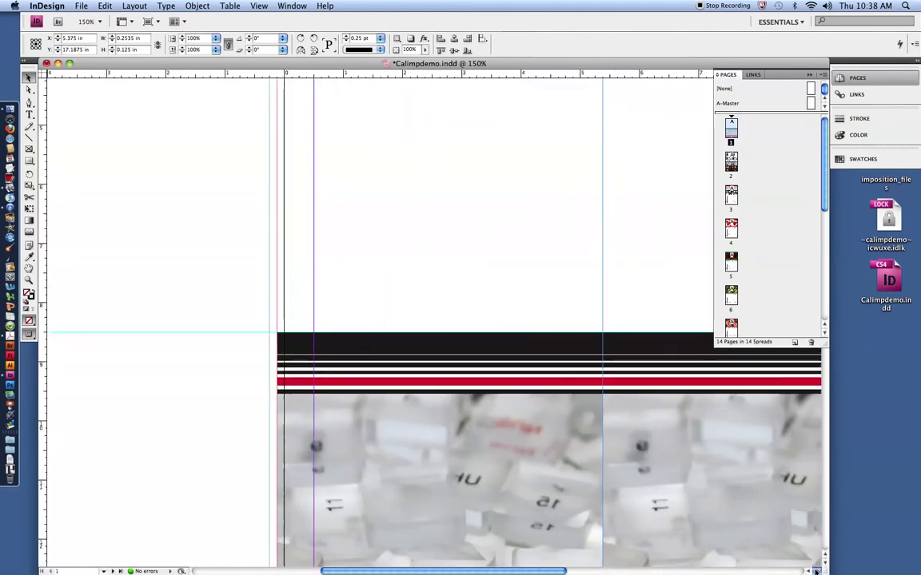
scroll(631, 472, right, 2)
scroll(631, 471, up, 10)
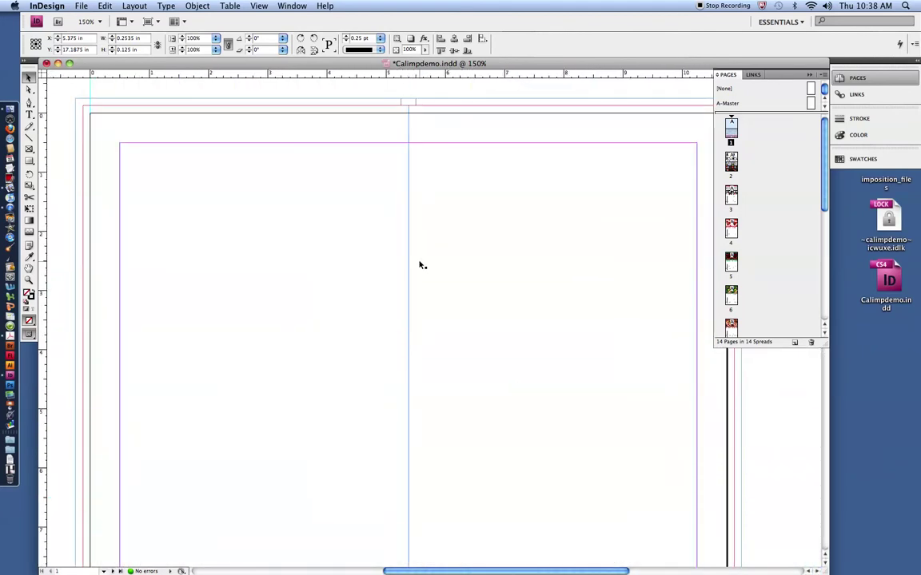
- Group the centre trim marks at the spread's centre
drag(342, 76, 398, 104)
click(205, 6)
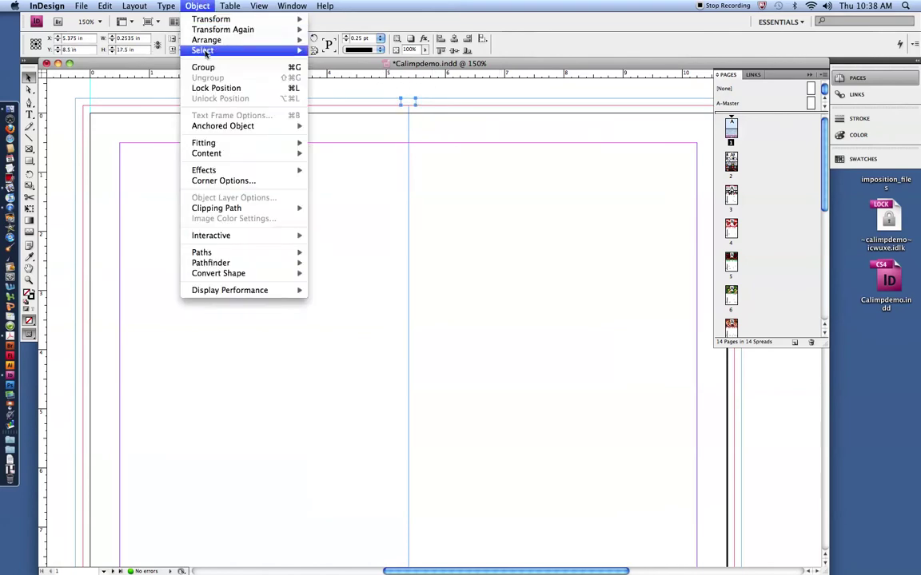
click(232, 62)
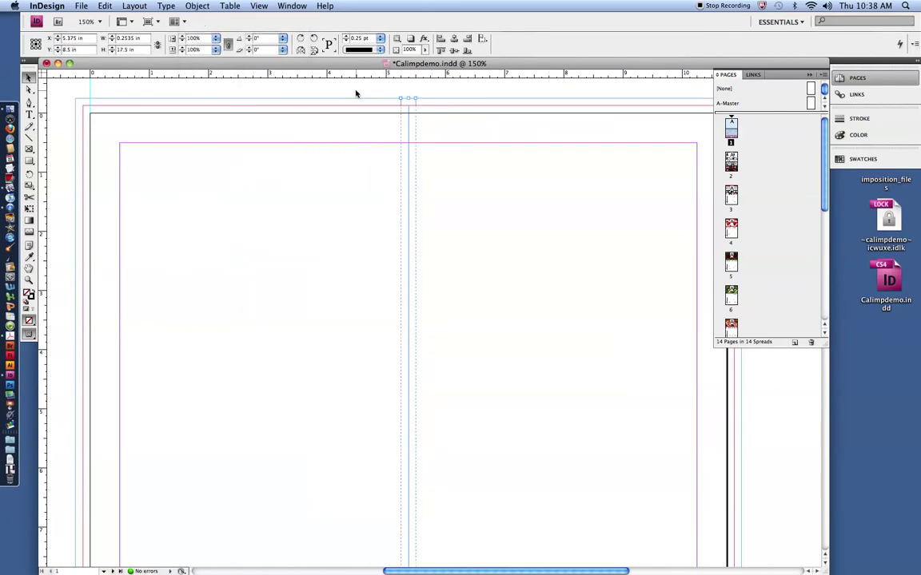
- Paste the grouped trim marks in place on the January page
key(super+minus)
key(super+minus)
key(super+minus)
key(super+minus)
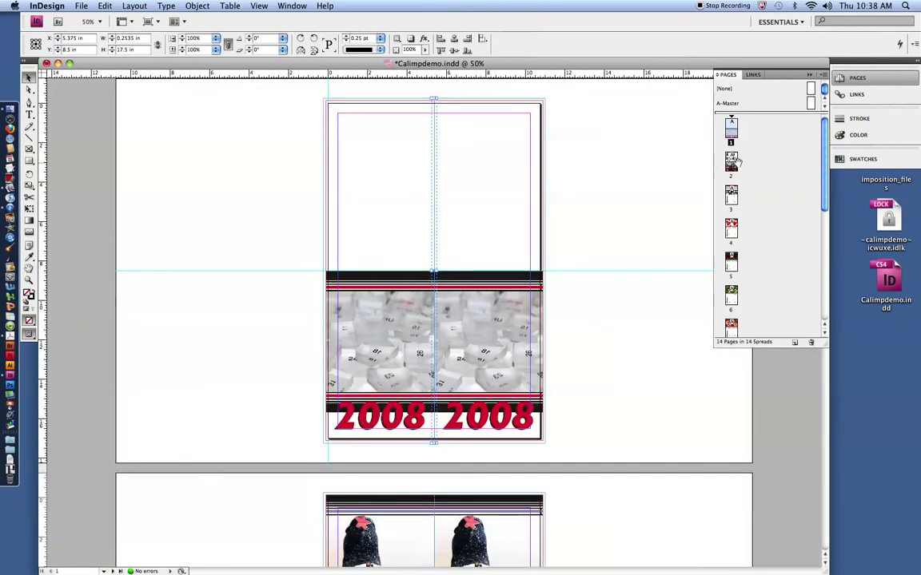
key(shift+Page_Down)
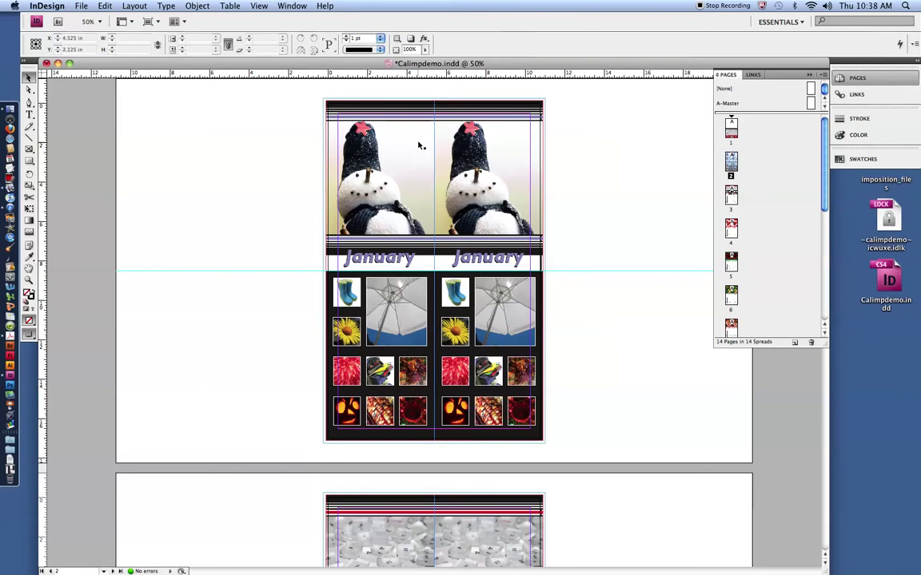
right_click(438, 121)
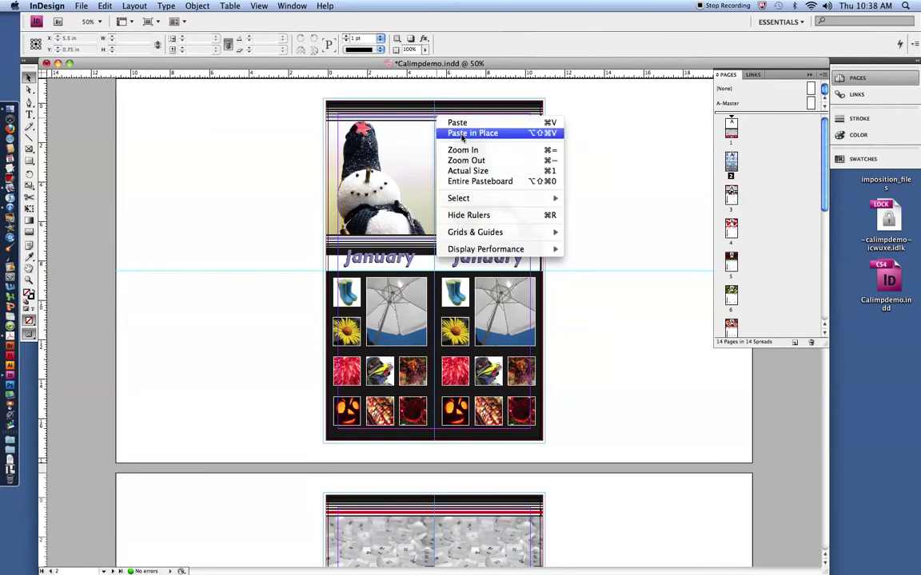
click(463, 133)
click(135, 5)
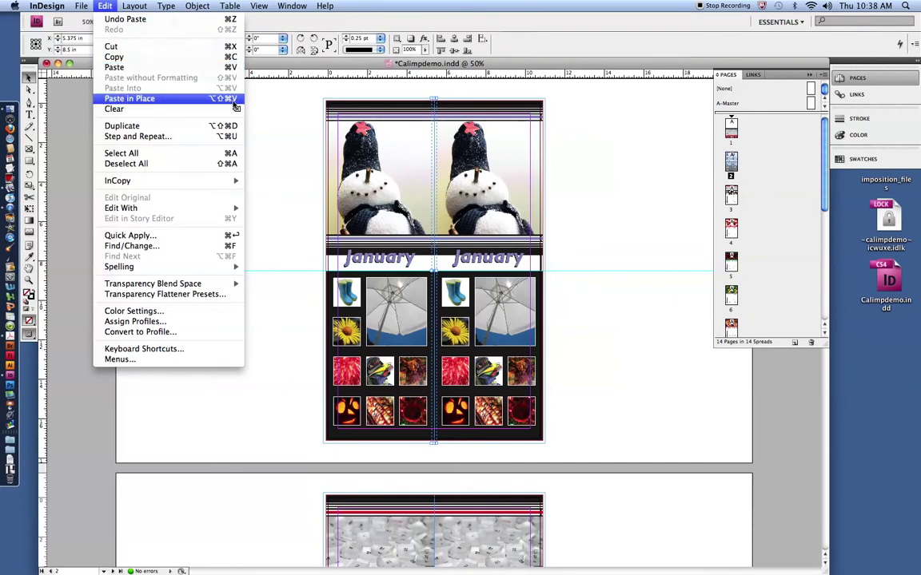
- Paste the trim marks in place on the 2008, February and December pages
click(449, 124)
scroll(587, 251, down, 8)
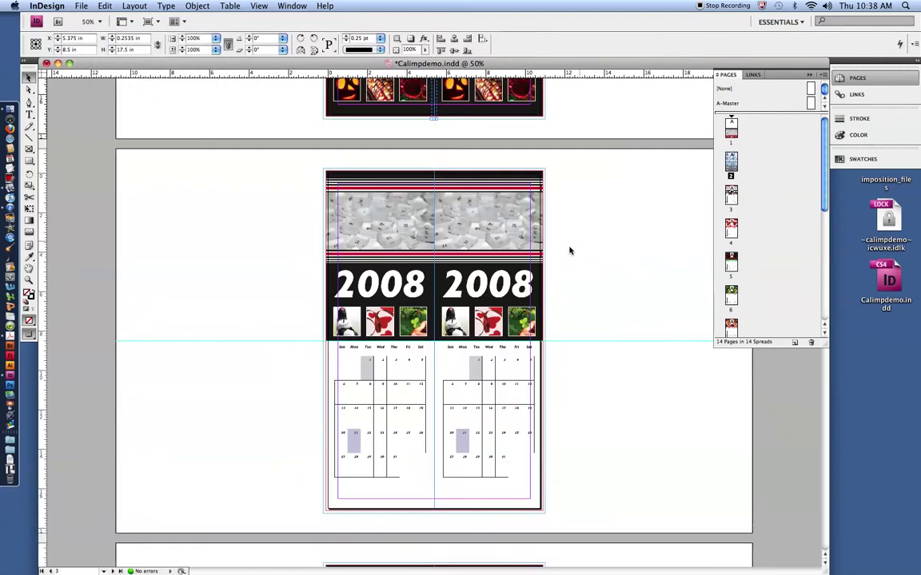
click(498, 256)
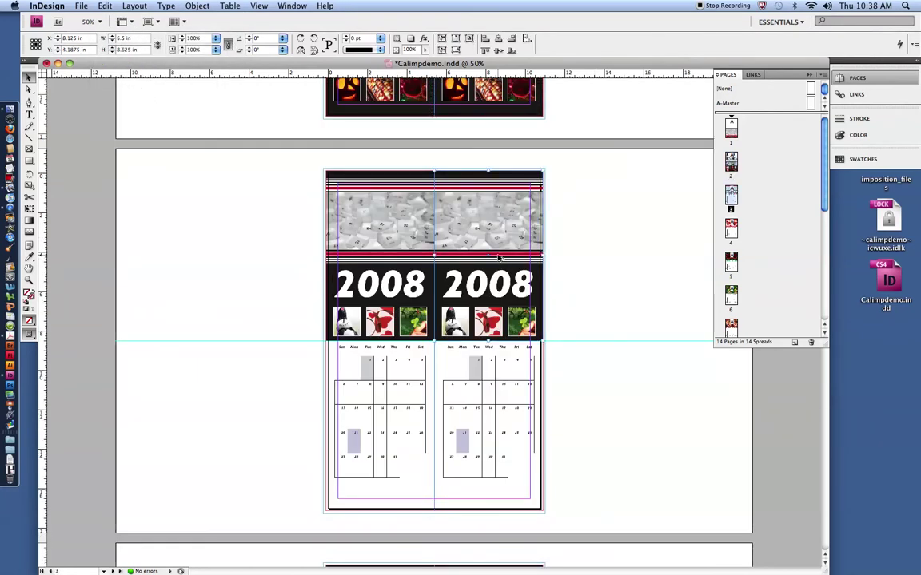
key(super+alt+shift+v)
scroll(447, 367, down, 5)
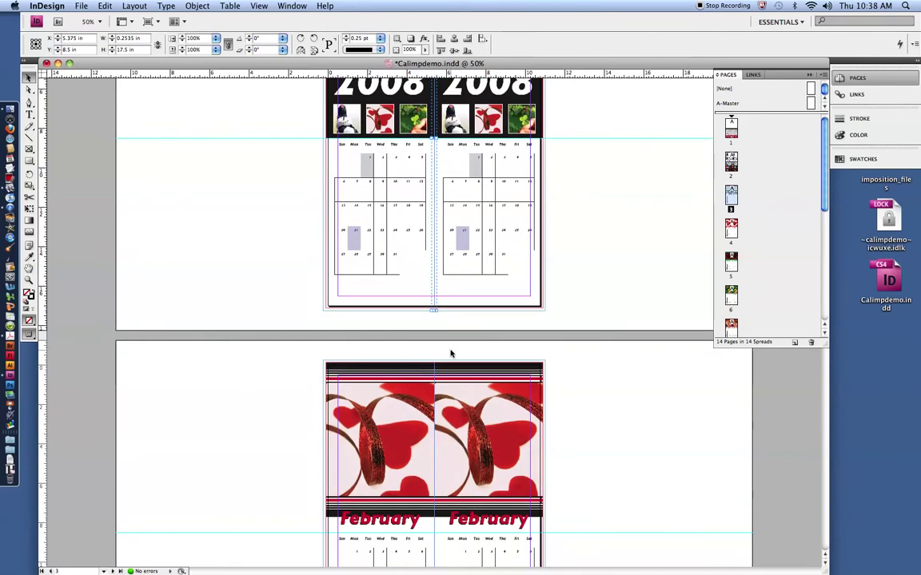
key(super+alt+shift+v)
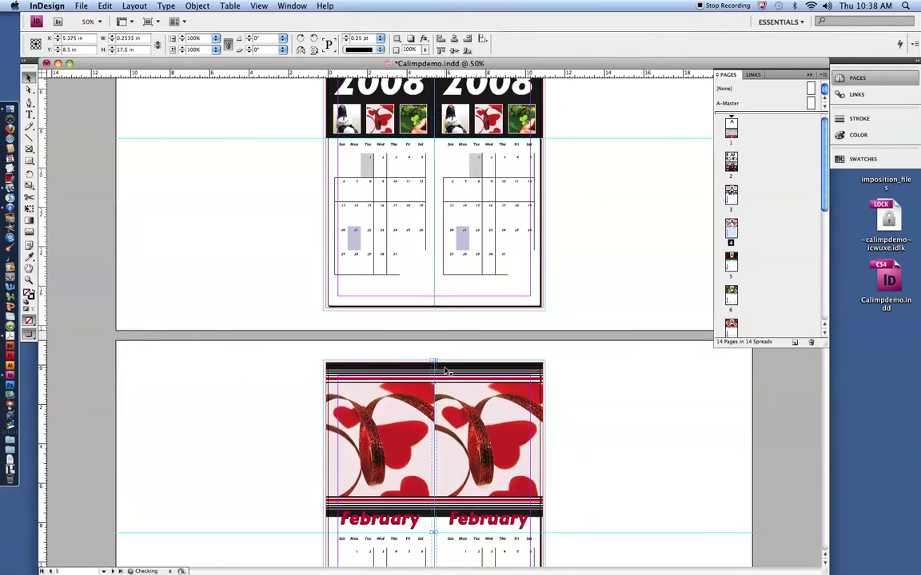
scroll(467, 375, down, 10)
click(452, 362)
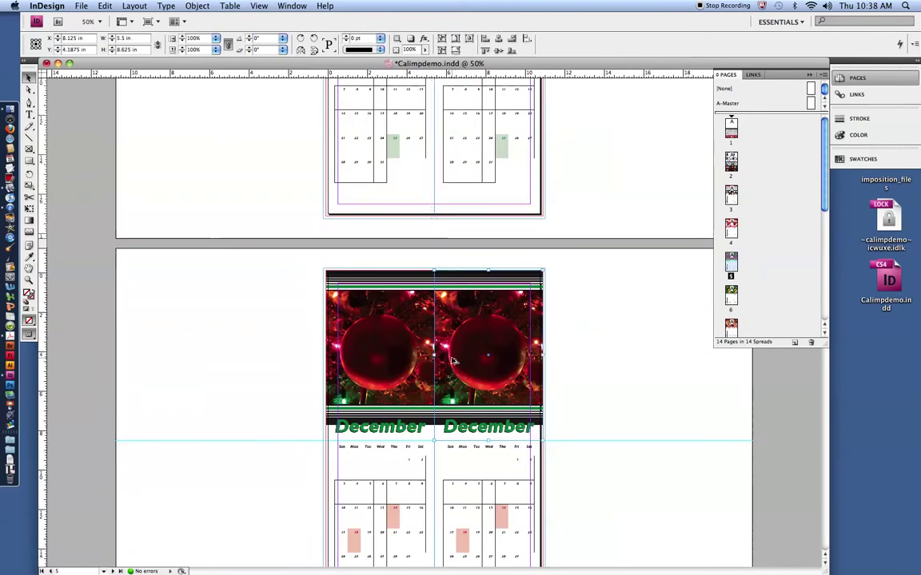
key(super+alt+shift+v)
- Save the calendar document with Cmd+S
key(super+s)
scroll(523, 287, up, 3)
scroll(520, 284, down, 10)
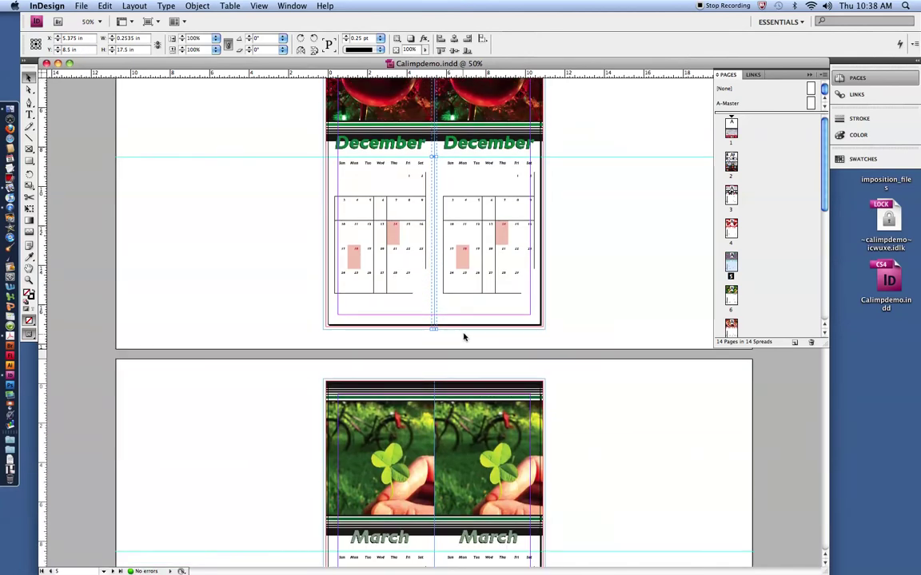
scroll(427, 330, down, 8)
scroll(431, 302, up, 3)
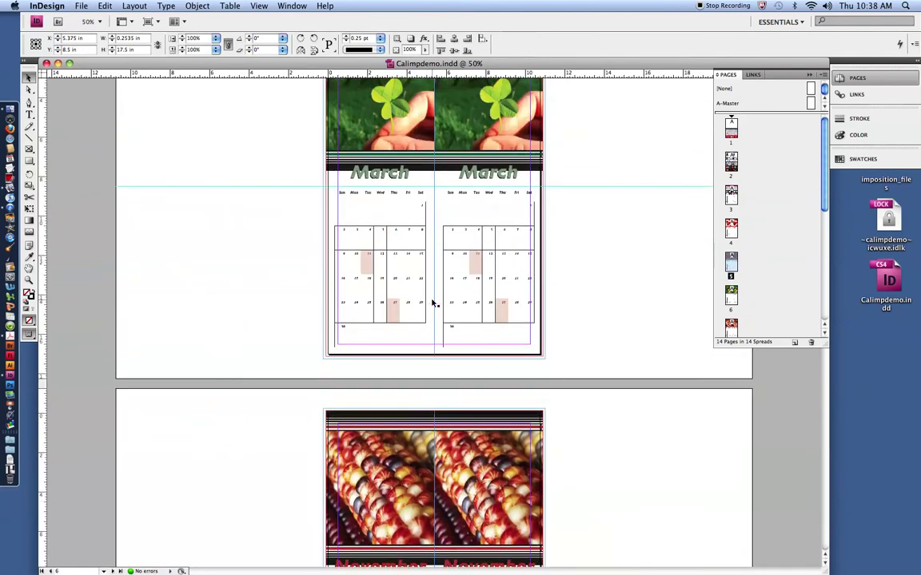
scroll(407, 247, up, 2)
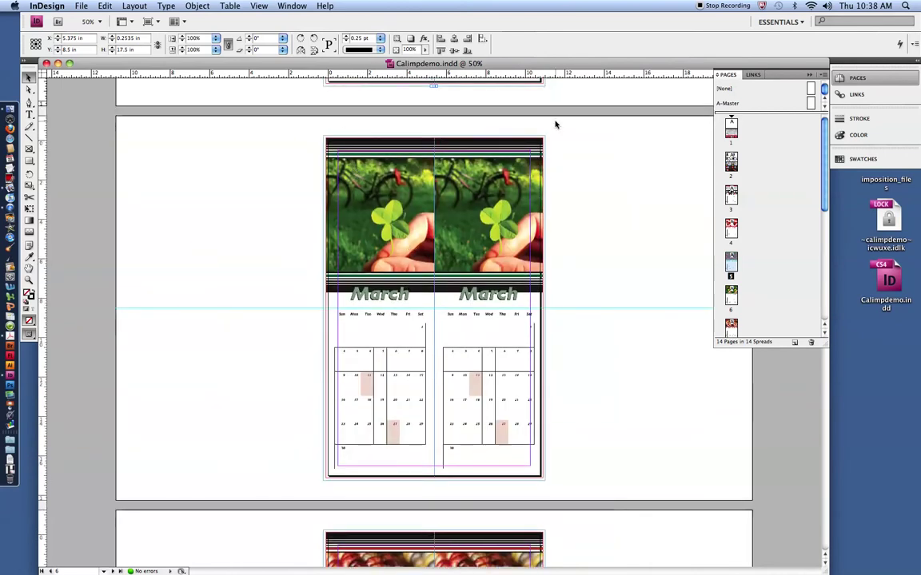
- Export the calendar in Adobe PDF format as Calimpdemo.pdf on the Desktop
click(81, 6)
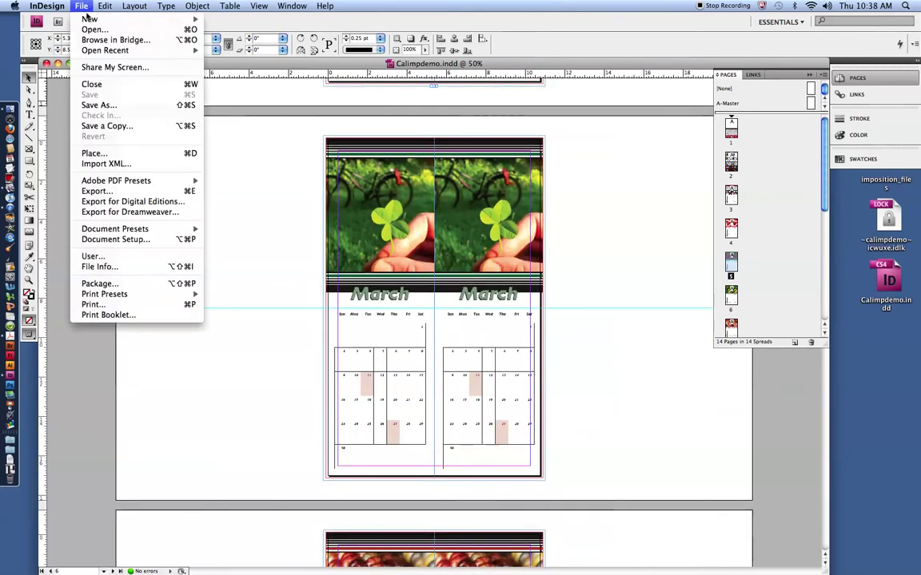
click(118, 191)
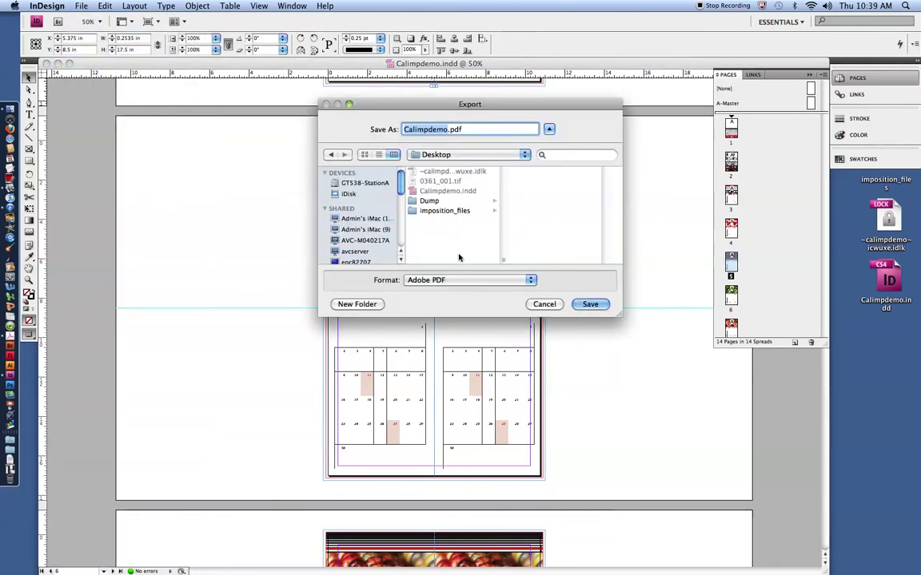
click(412, 280)
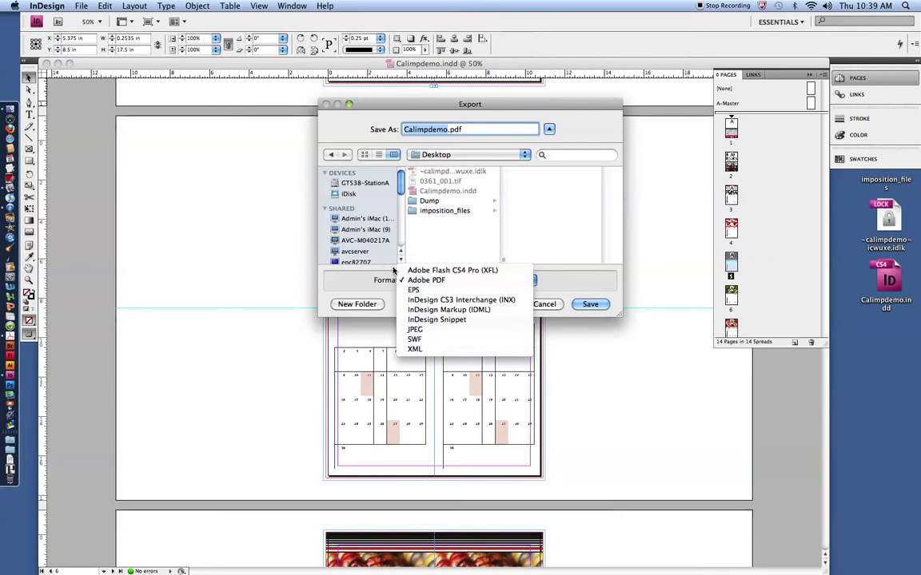
click(398, 266)
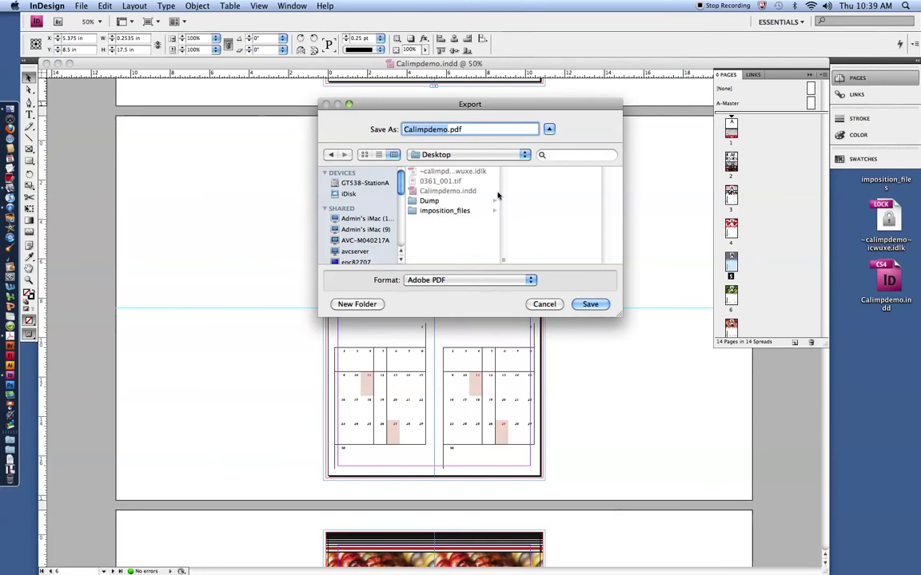
click(583, 303)
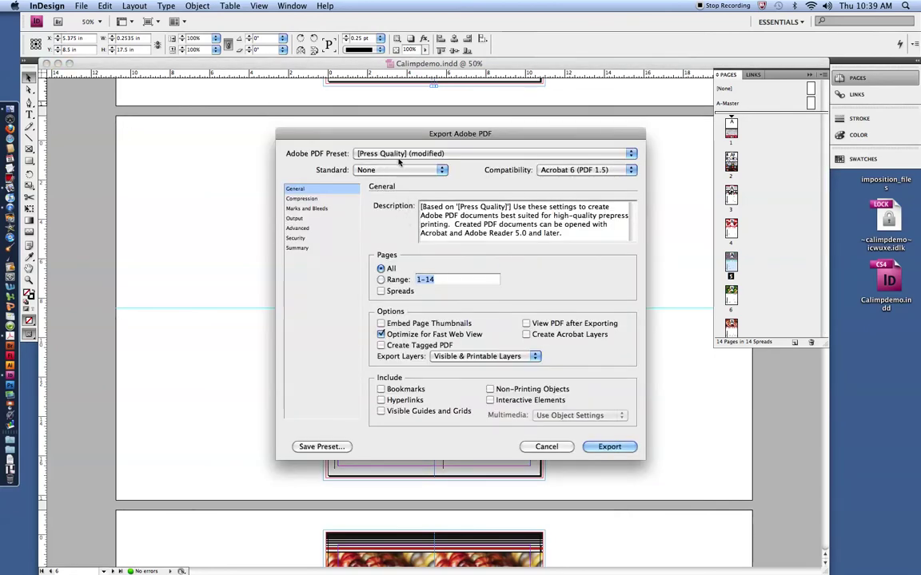
- Export with High Quality Print, all printer's marks except bleed marks, document bleed and slug area
click(399, 155)
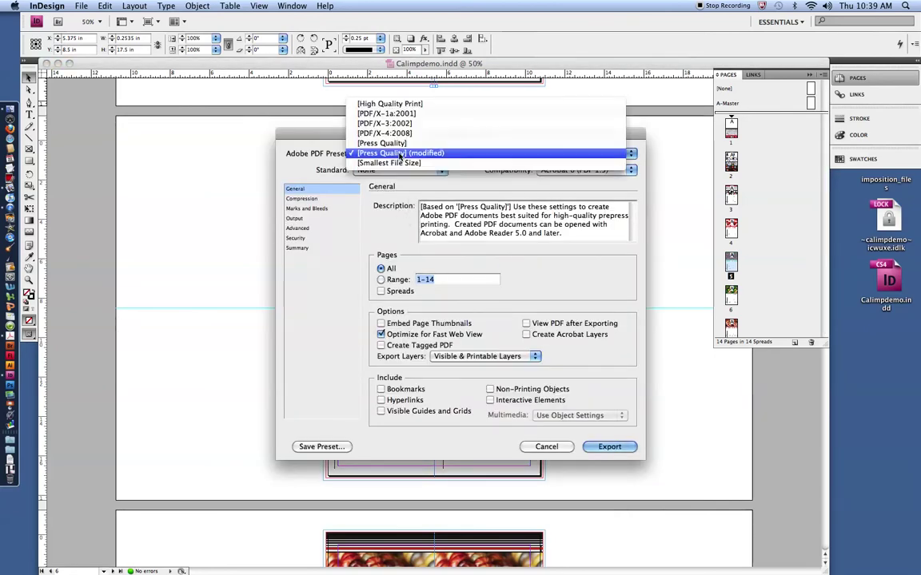
click(389, 104)
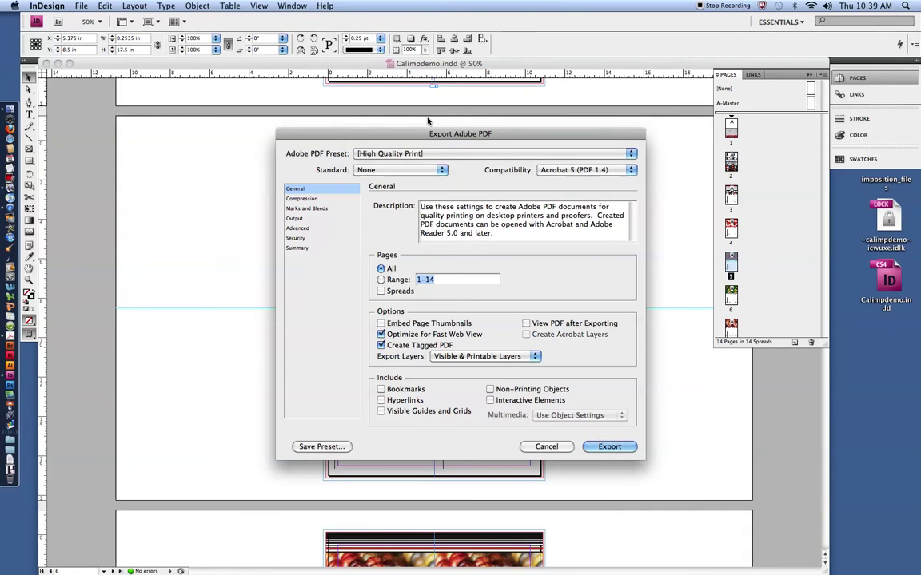
click(312, 209)
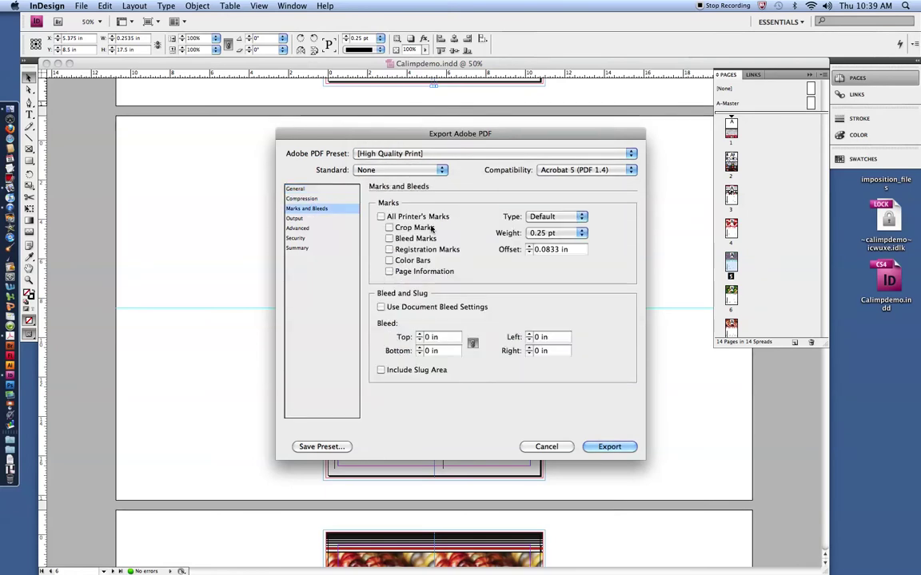
click(382, 217)
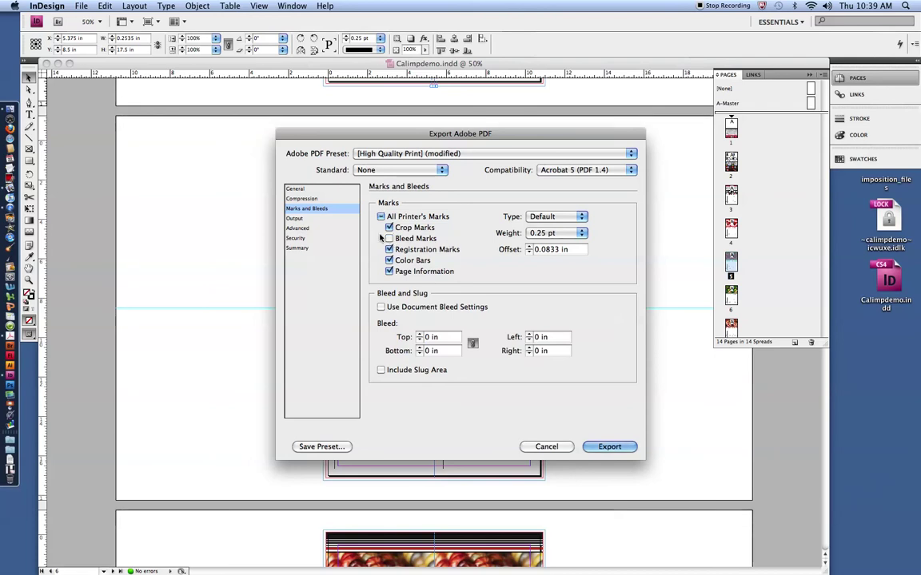
click(382, 217)
click(381, 308)
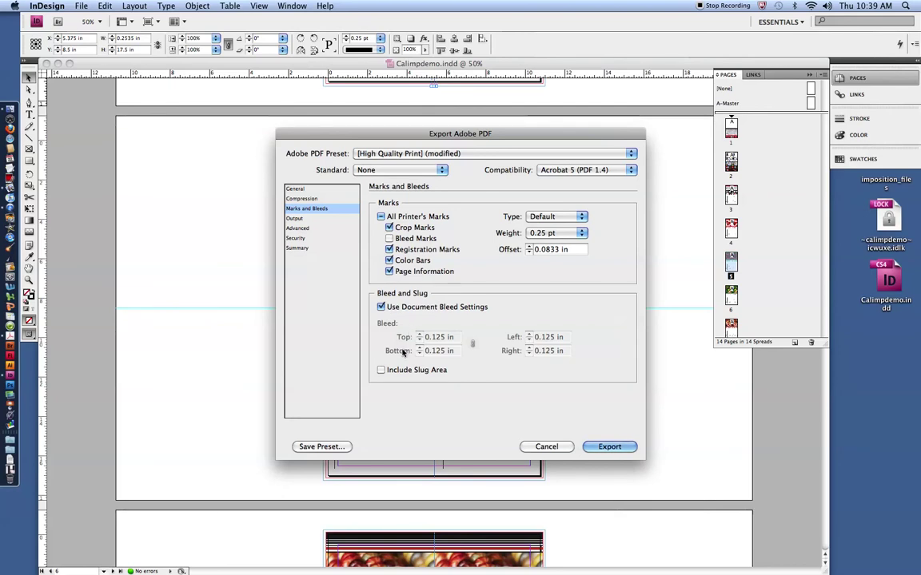
click(381, 370)
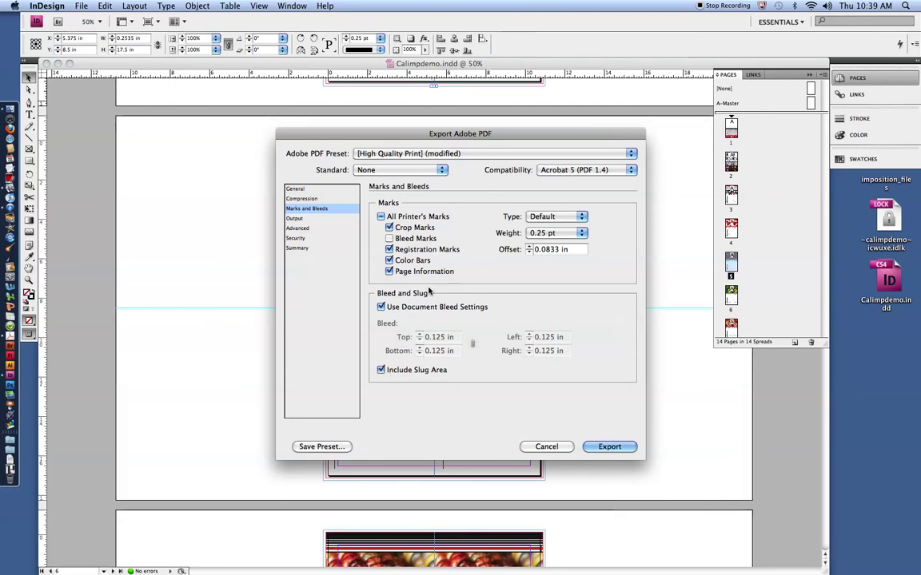
click(607, 447)
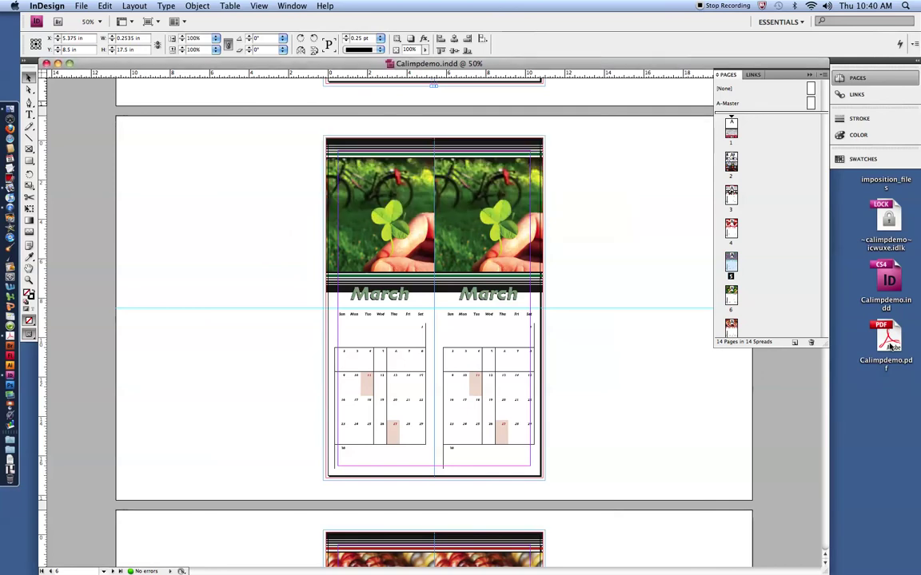
- Open the exported Calimpdemo.pdf from the Desktop in Acrobat
double_click(888, 339)
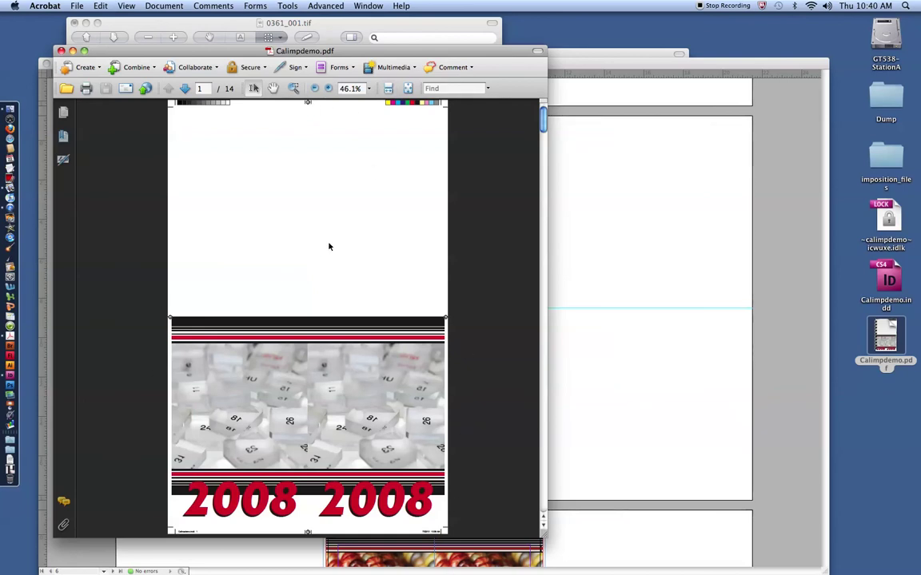
- Scroll down Calimpdemo.pdf to page 4, the February spread
scroll(328, 246, down, 15)
scroll(307, 319, down, 20)
scroll(307, 320, down, 5)
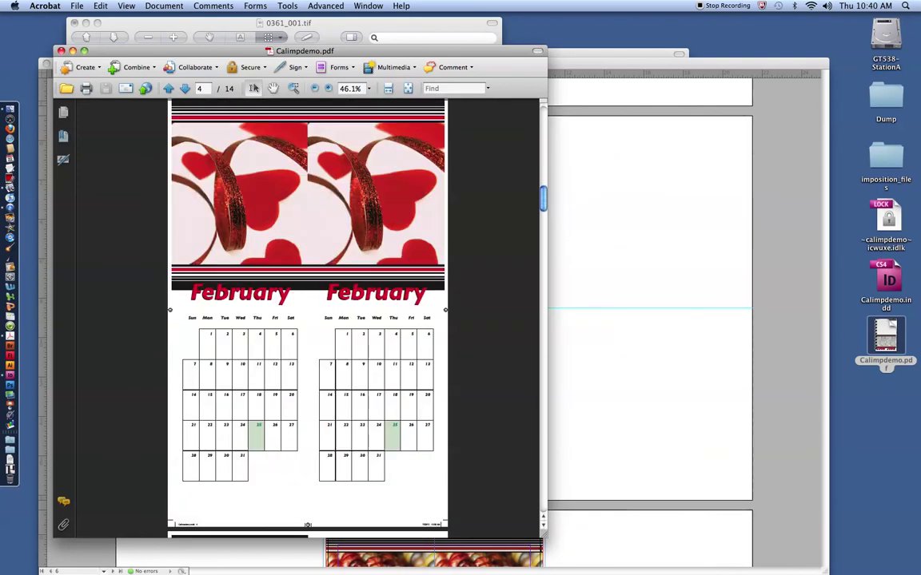